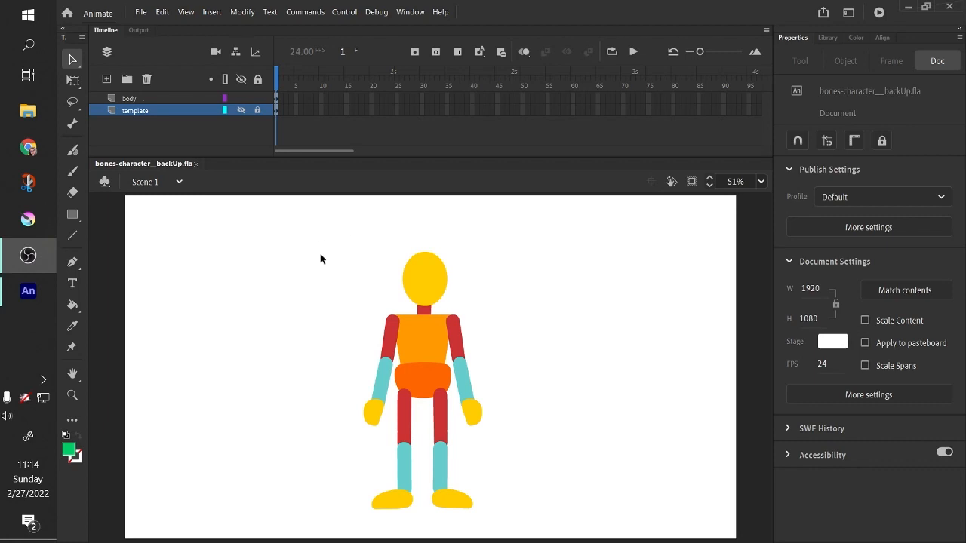
Step: Reveal the template layer to check its contents and delete that layer, keeping only the body layer
drag(502, 157, 500, 148)
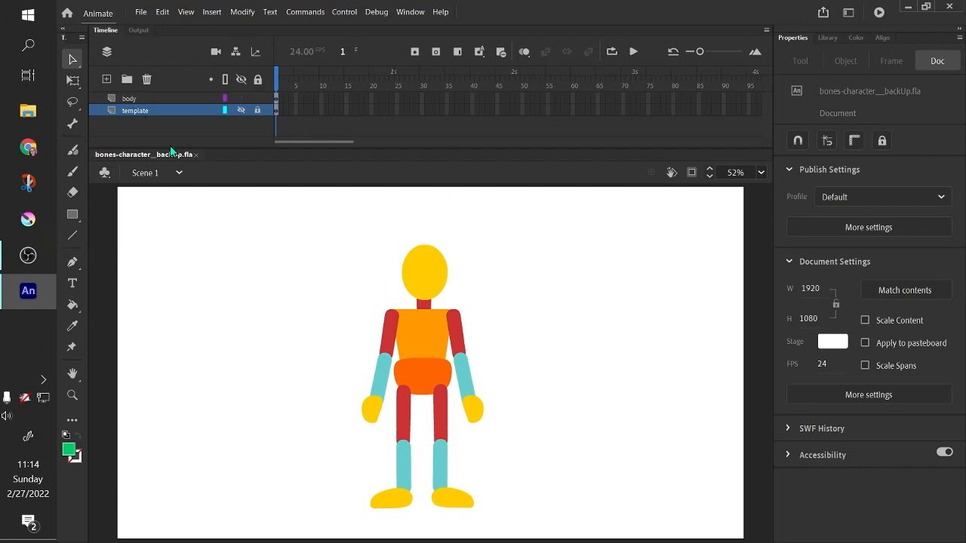
drag(172, 150, 172, 157)
click(147, 98)
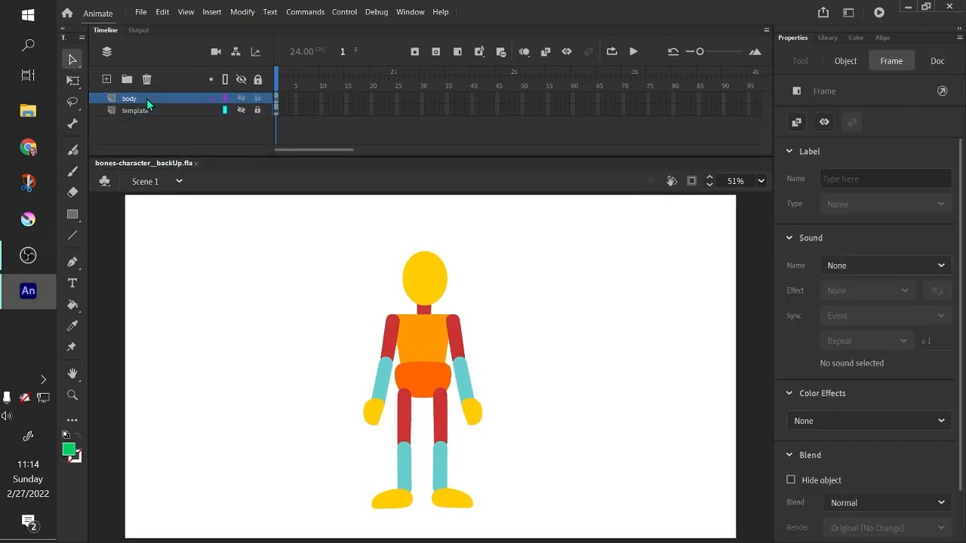
click(241, 111)
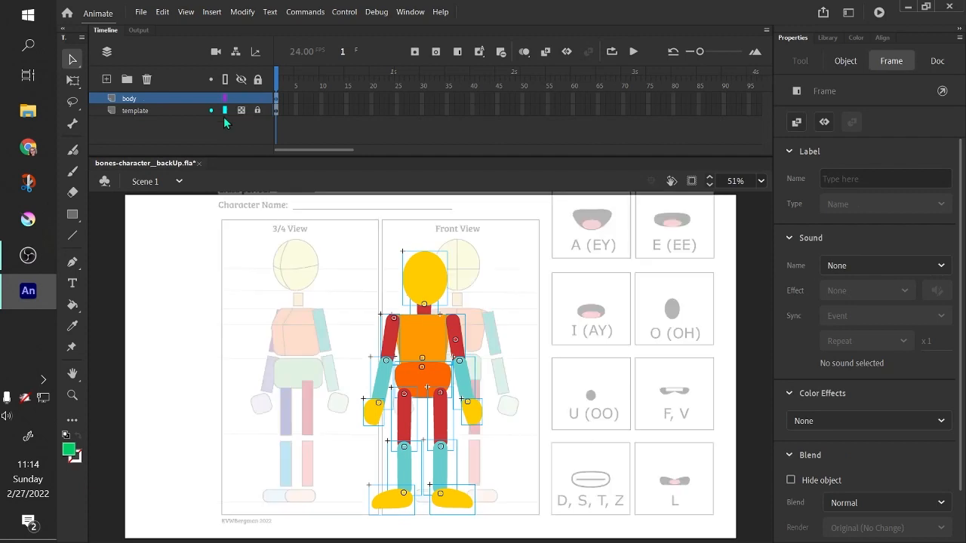
click(151, 110)
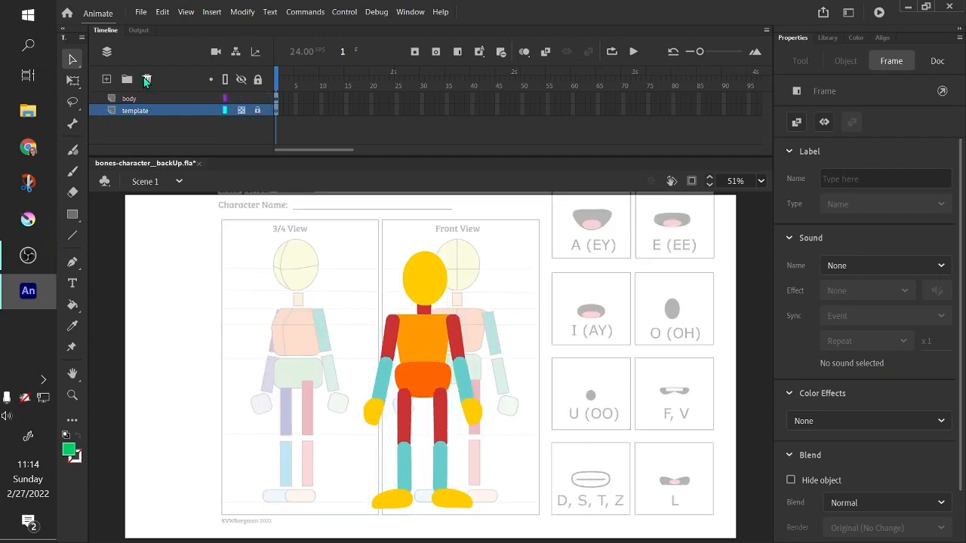
click(146, 79)
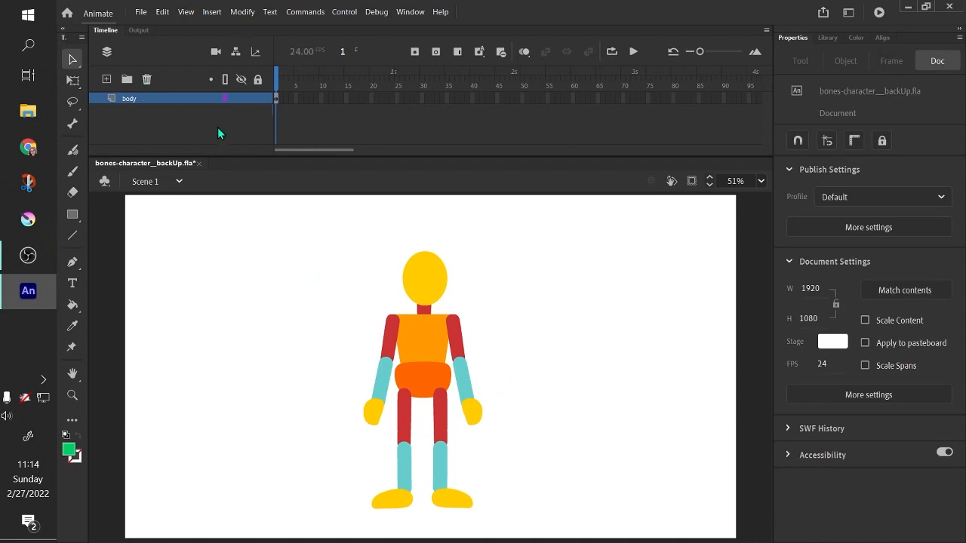
Step: Select all the character's body parts on the body layer and distribute them to separate layers
drag(236, 155, 239, 144)
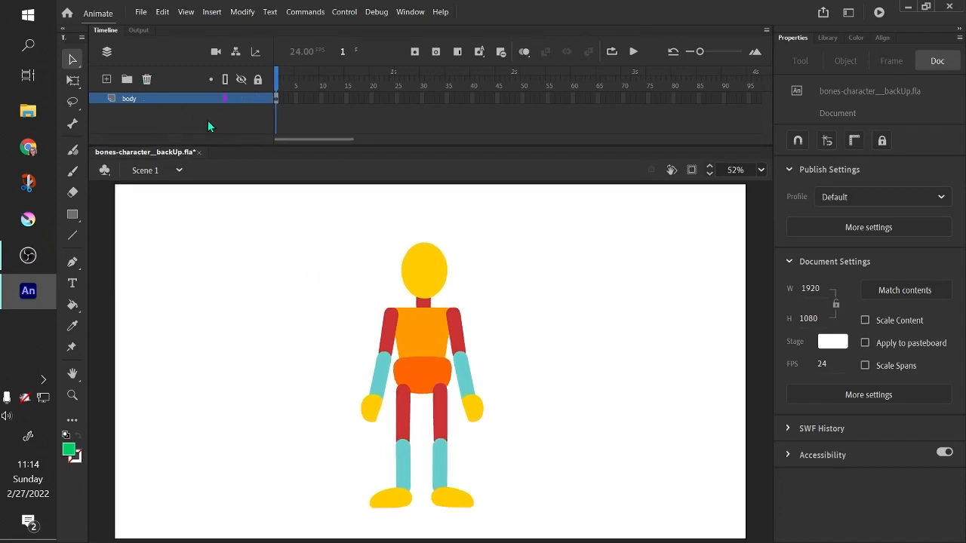
click(126, 101)
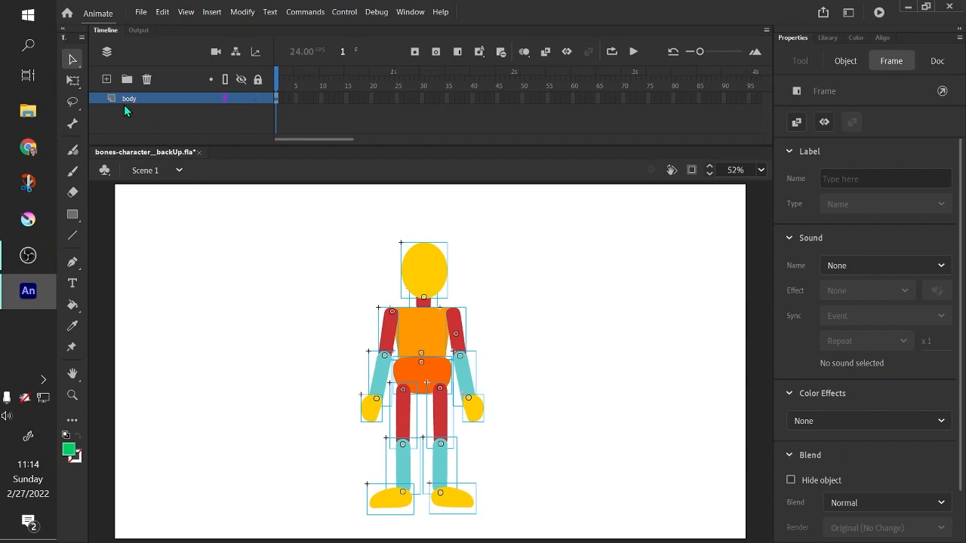
drag(286, 199, 571, 523)
drag(205, 189, 675, 533)
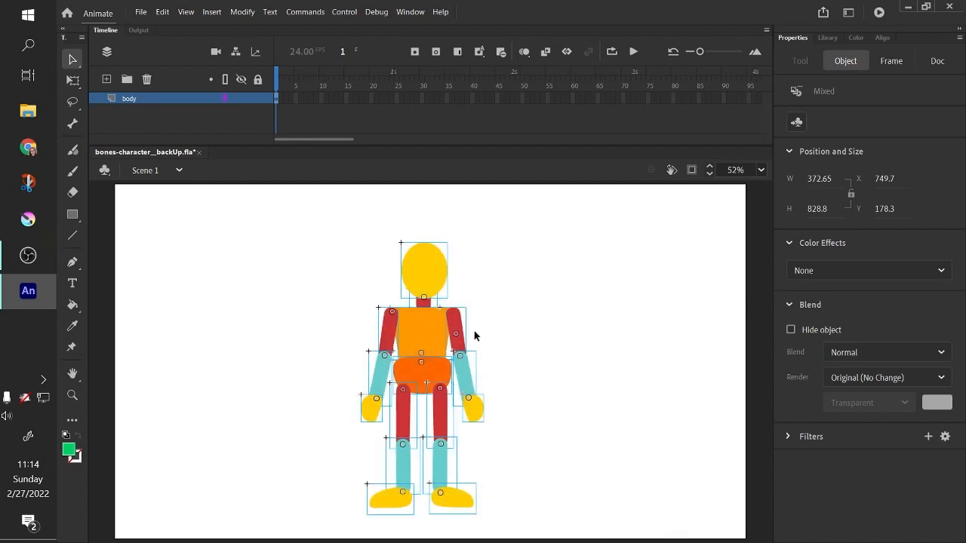
right_click(416, 337)
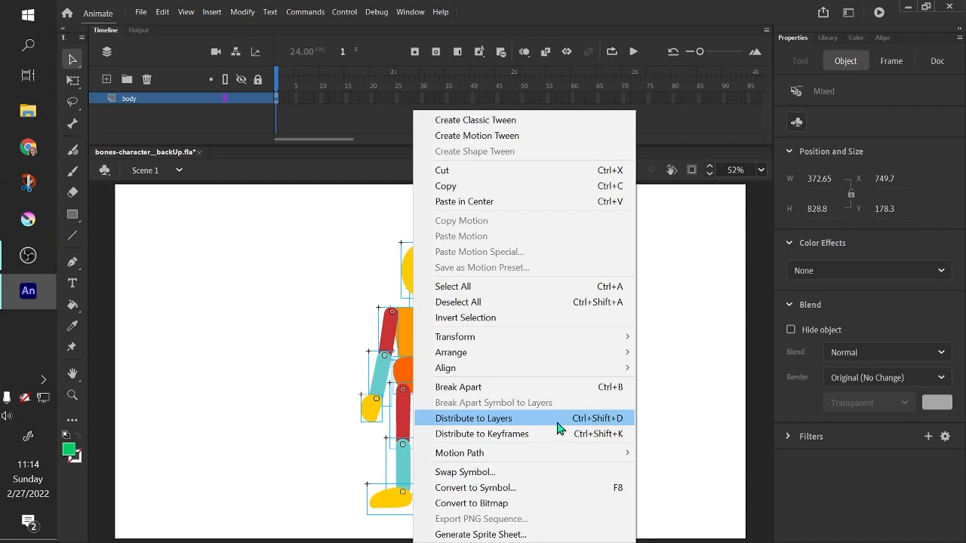
click(465, 419)
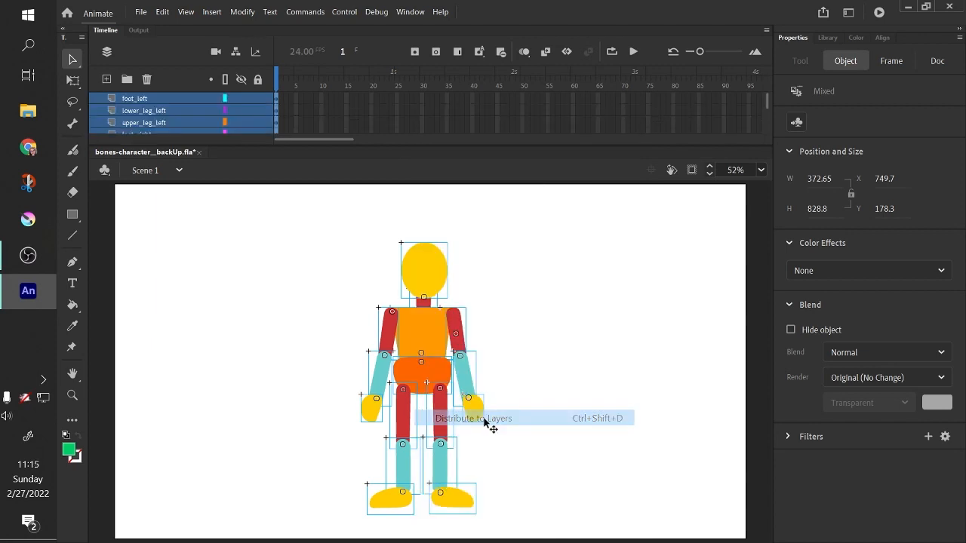
click(522, 288)
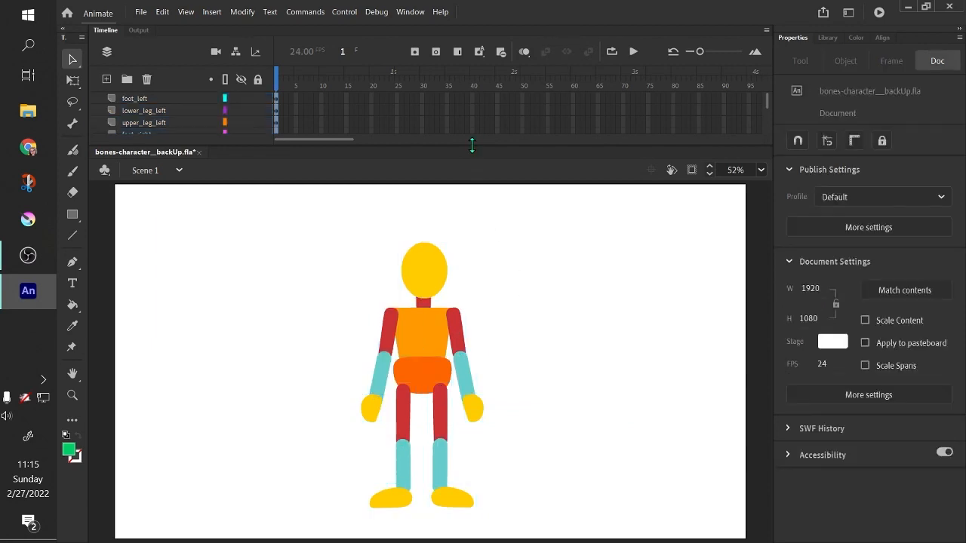
Step: Enlarge the timeline to list all the body-part layers and delete the leftover empty layer Layer_17
drag(471, 145, 476, 315)
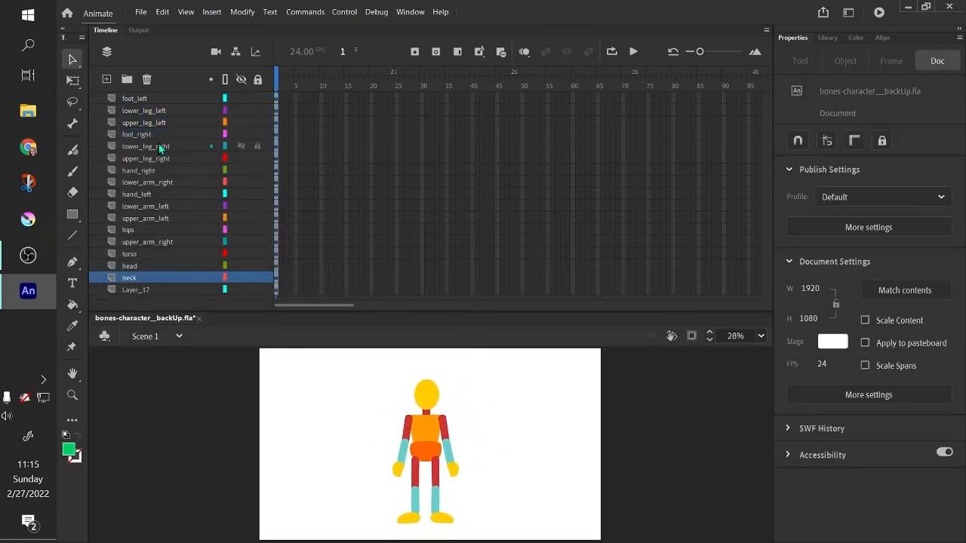
click(135, 102)
click(137, 111)
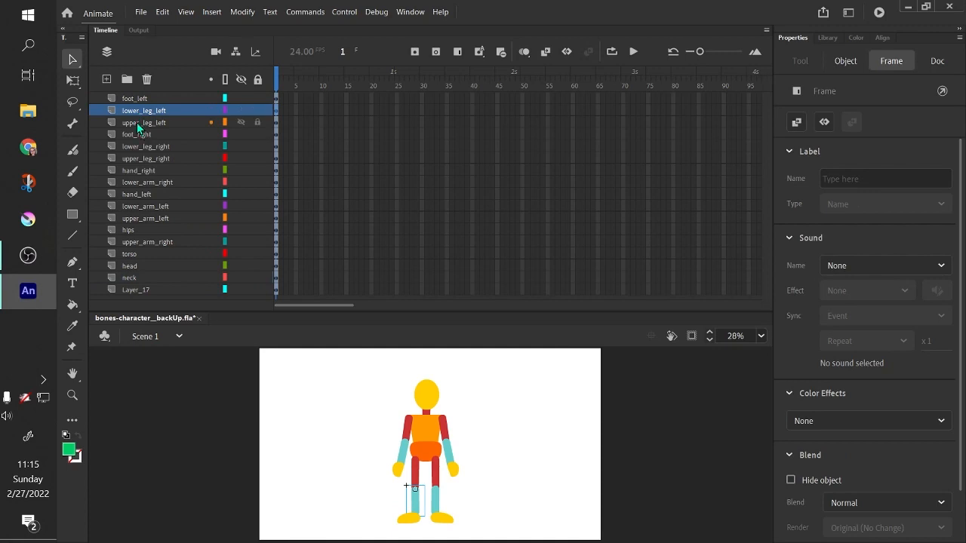
click(139, 123)
click(138, 135)
click(145, 148)
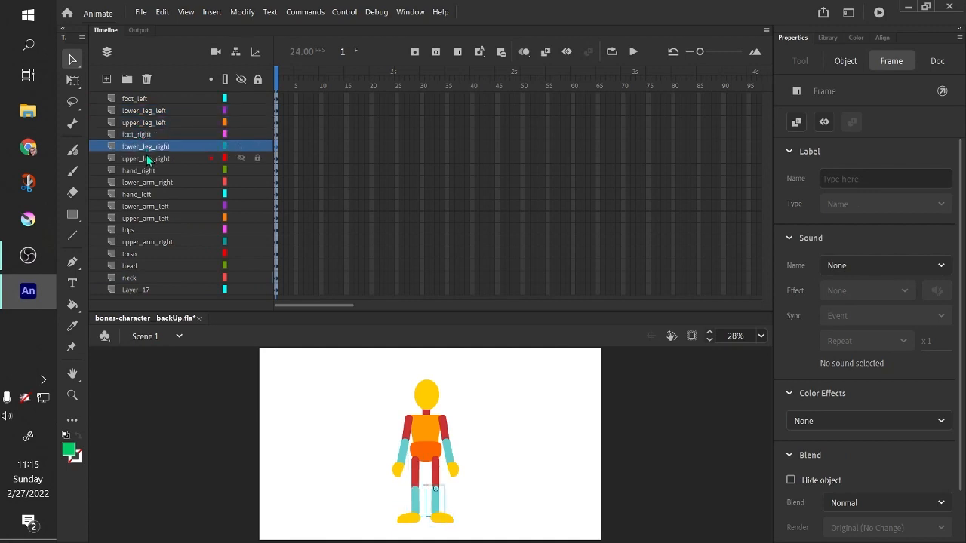
click(148, 159)
click(151, 171)
click(129, 292)
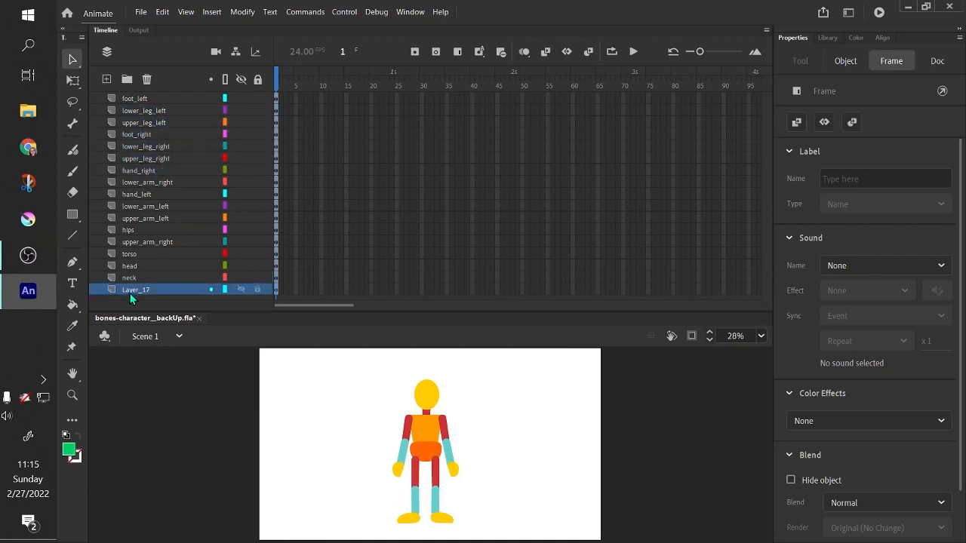
click(148, 81)
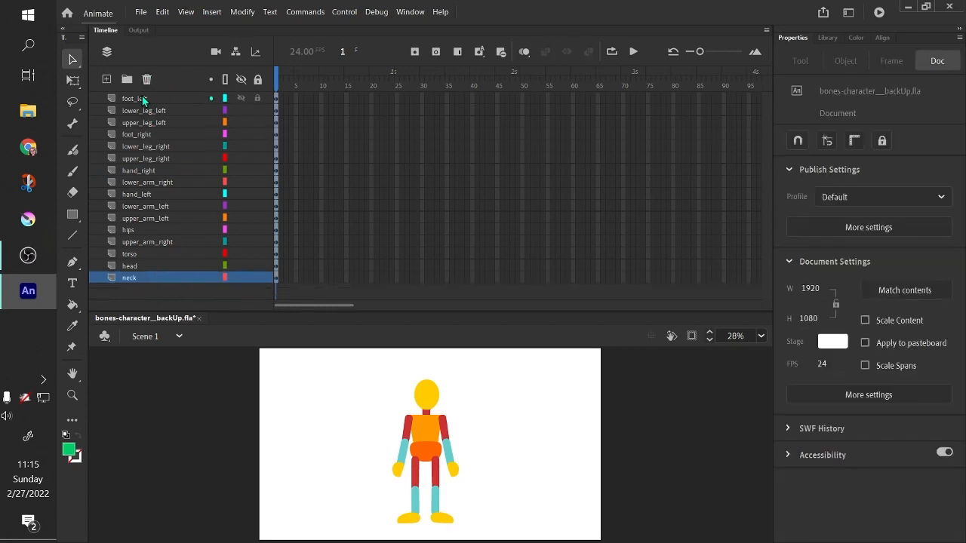
Step: Check which body parts the left leg layers and the foot_right layer hold
click(143, 99)
click(150, 112)
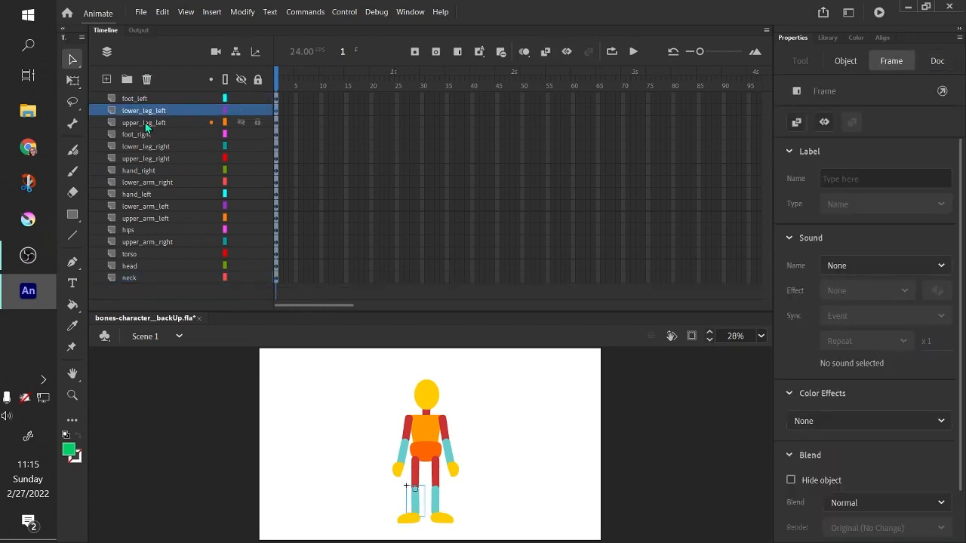
click(149, 124)
click(145, 136)
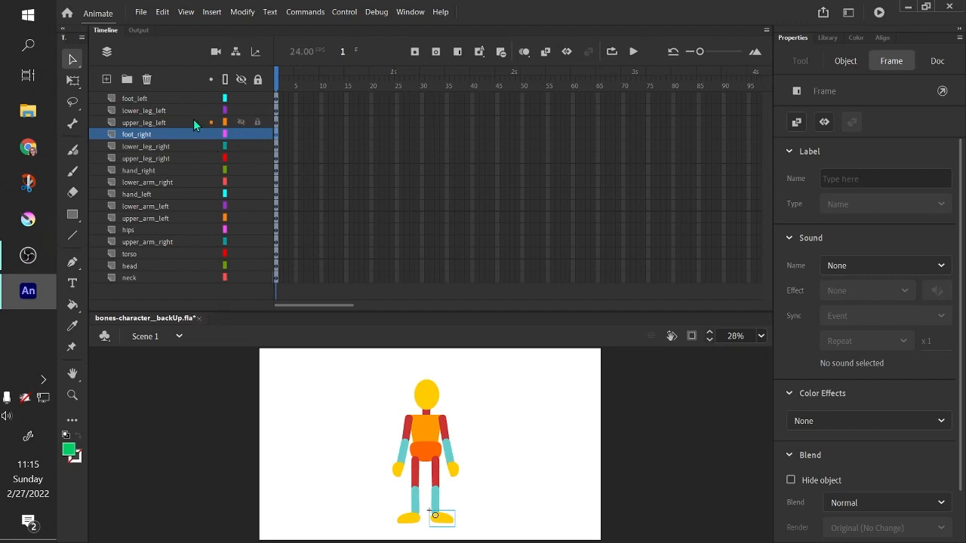
click(141, 100)
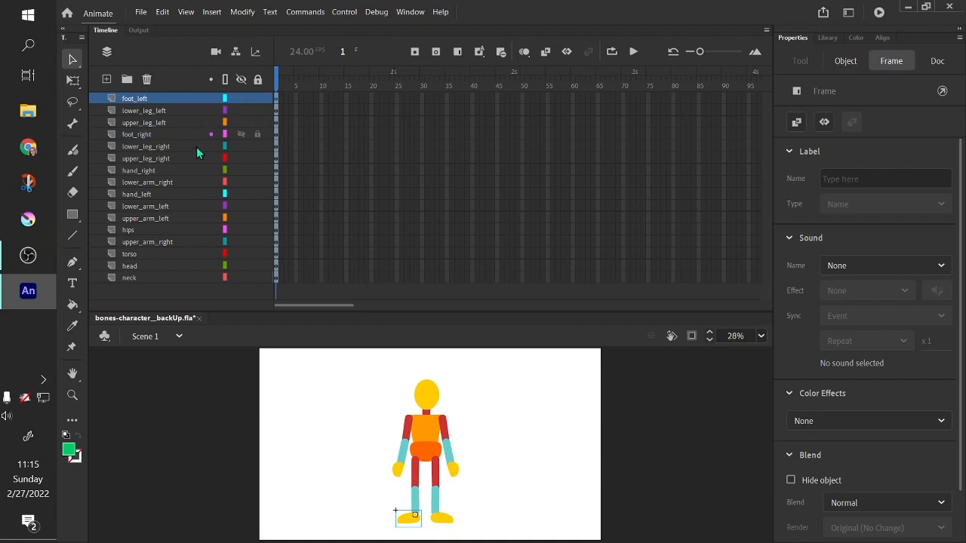
click(166, 295)
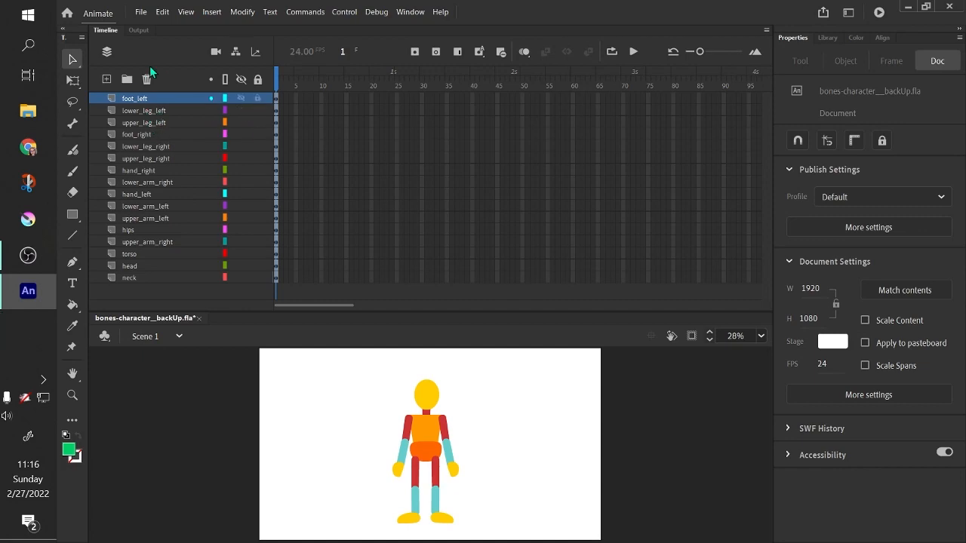
Step: Add four layer folders above the foot_left layer
key(super+plus)
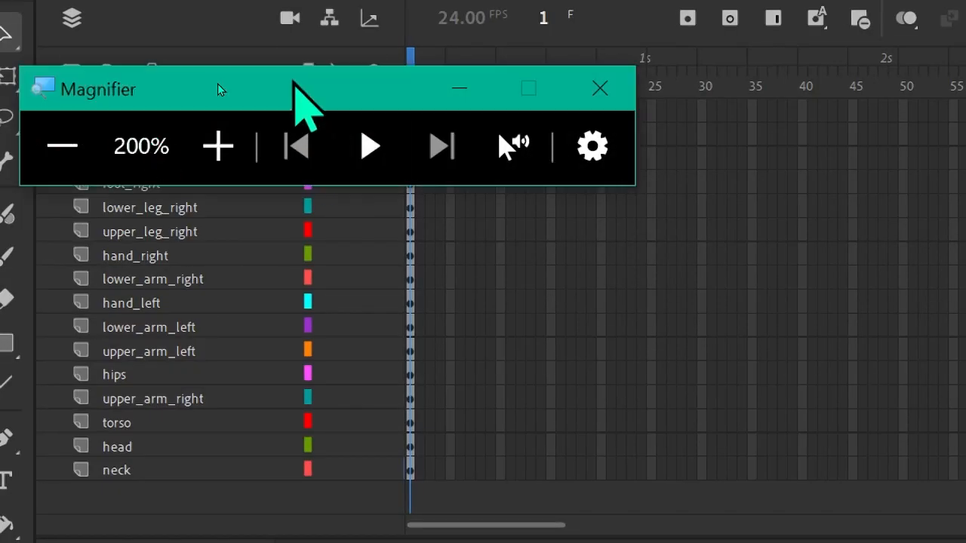
drag(294, 82, 726, 276)
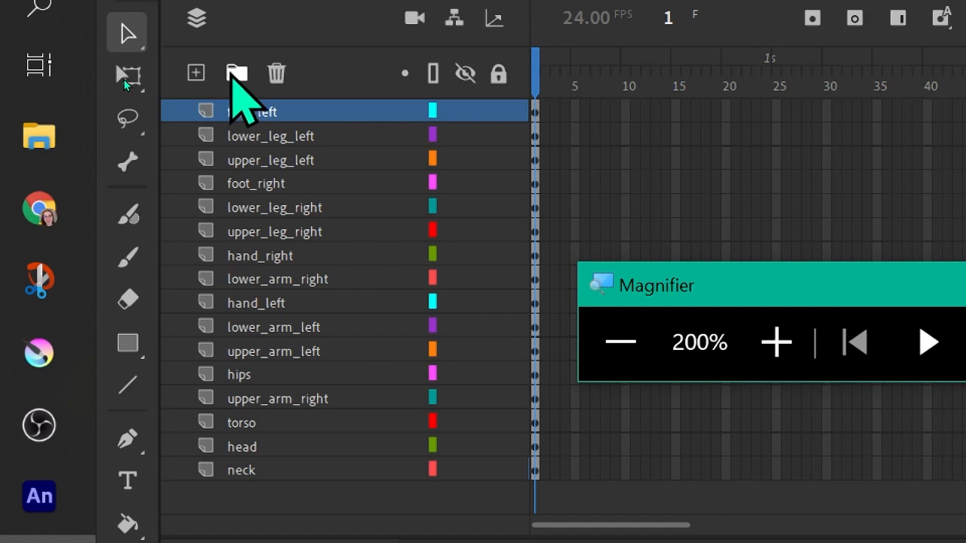
click(231, 75)
click(232, 74)
click(231, 75)
click(231, 75)
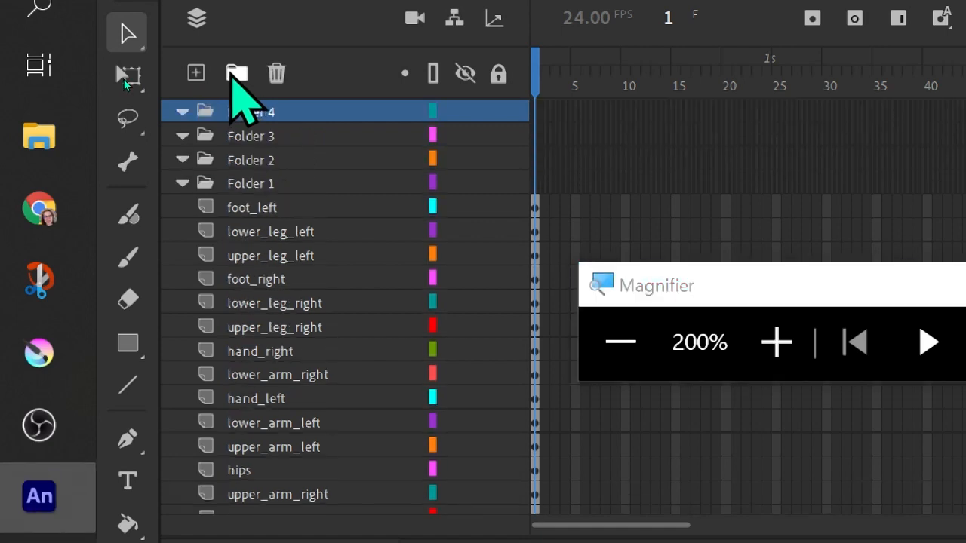
drag(895, 281, 318, 234)
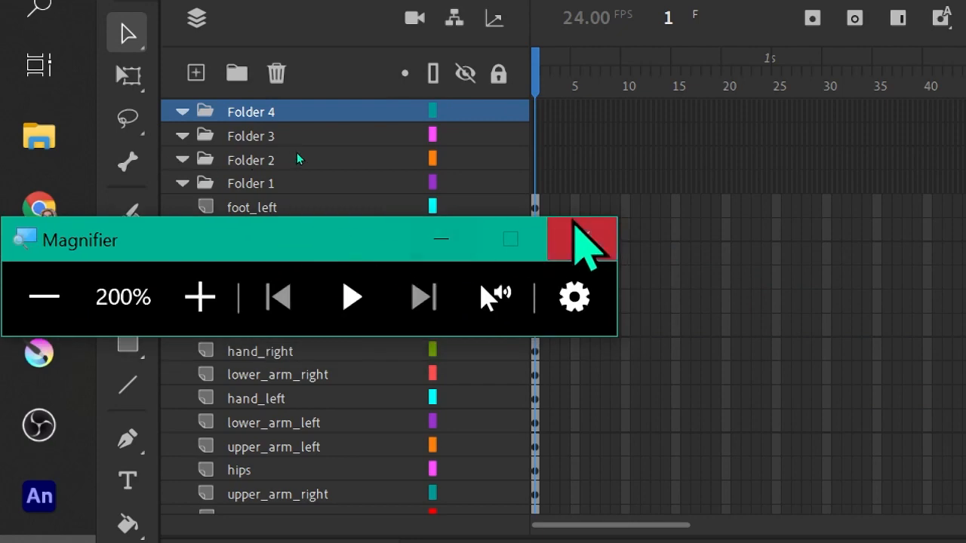
drag(226, 223, 297, 231)
click(130, 321)
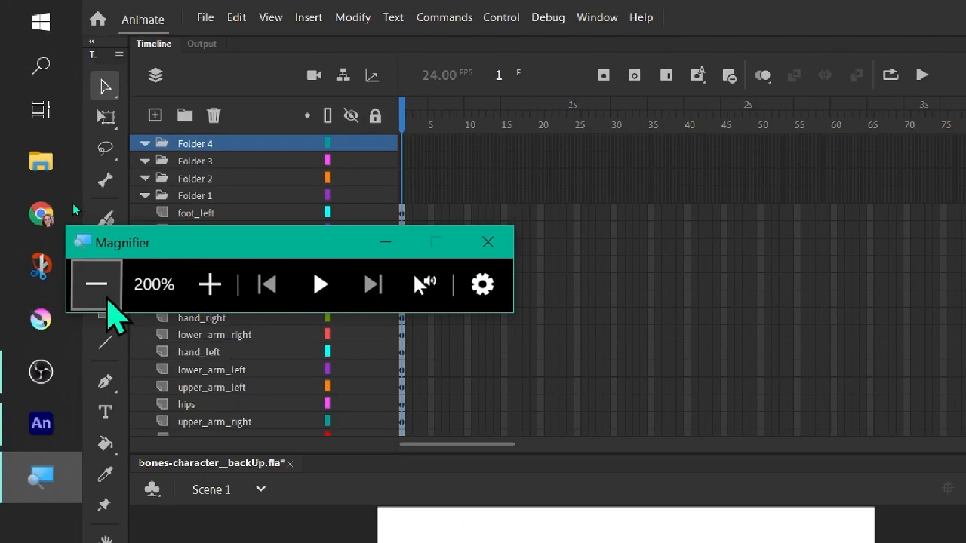
click(344, 170)
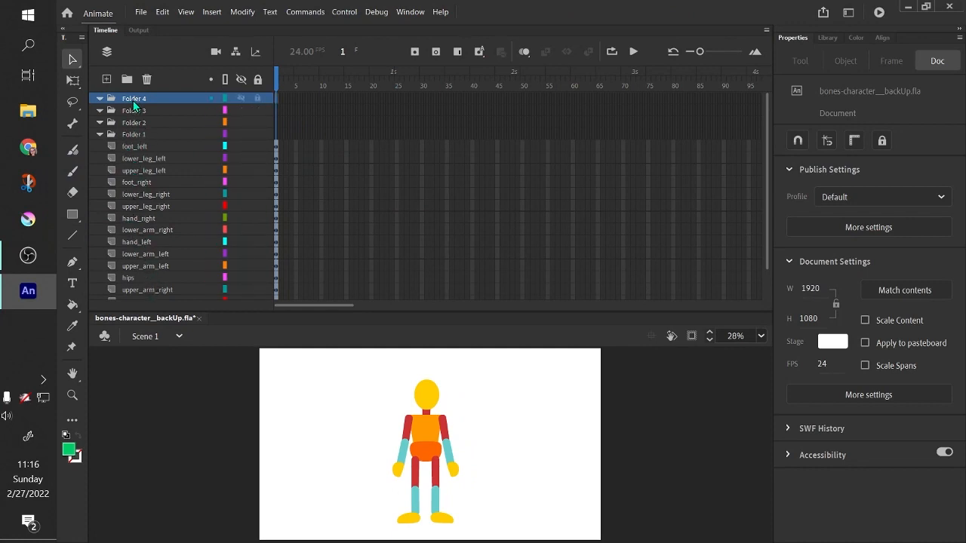
Step: Rename Folder 4 as left_arm and Folder 3 as right_arm
double_click(134, 101)
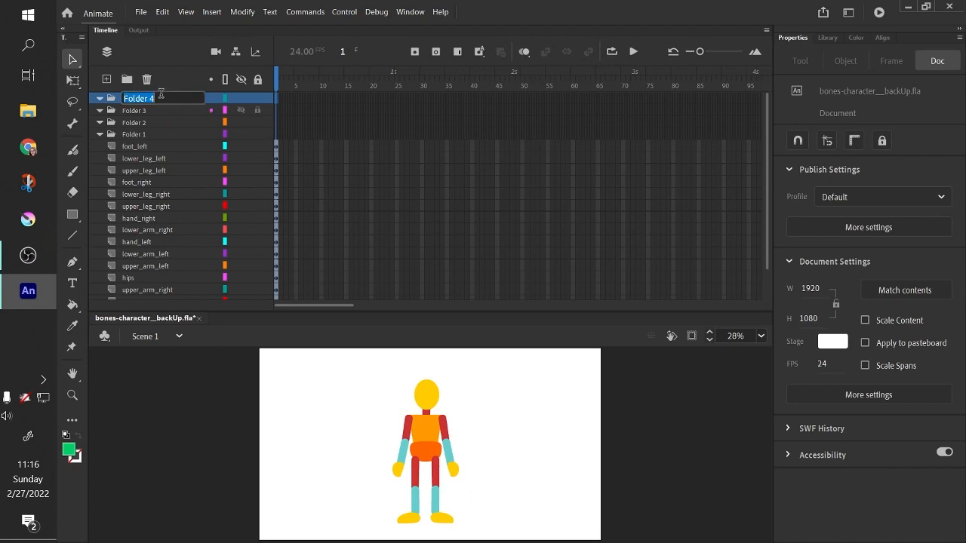
text(left_arm)
key(Return)
double_click(133, 110)
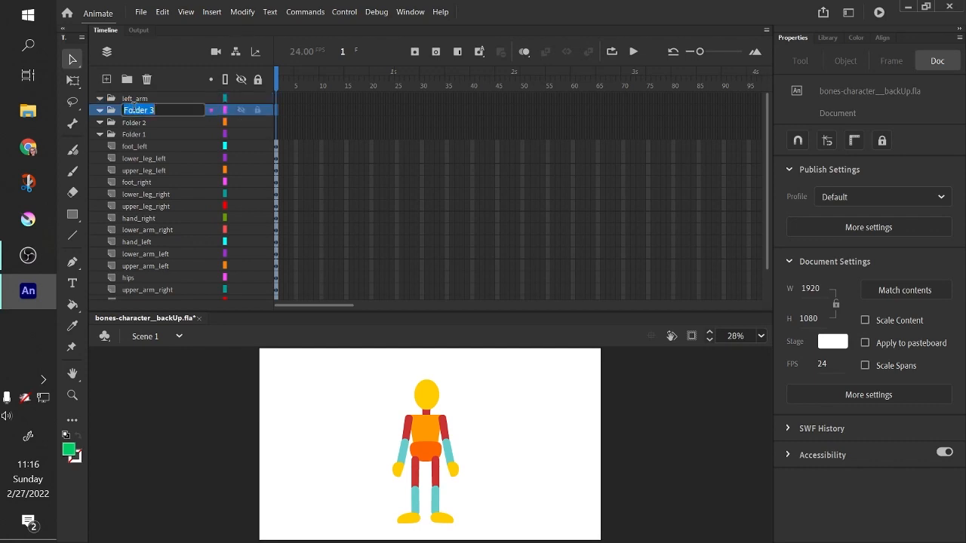
text(right_arm)
key(Return)
Step: Rename Folder 2 as left_leg and Folder 1 as right_leg
double_click(139, 122)
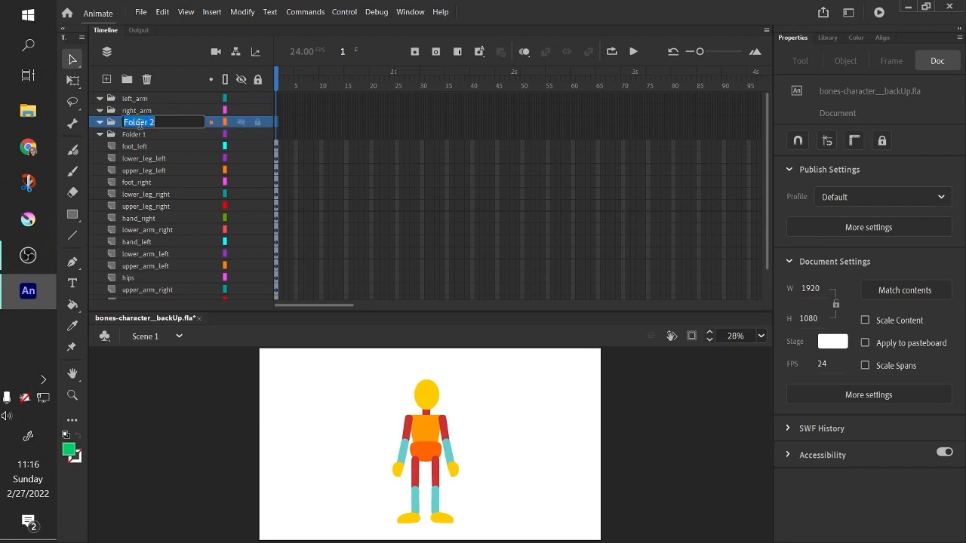
text(left_leg)
key(Return)
double_click(139, 133)
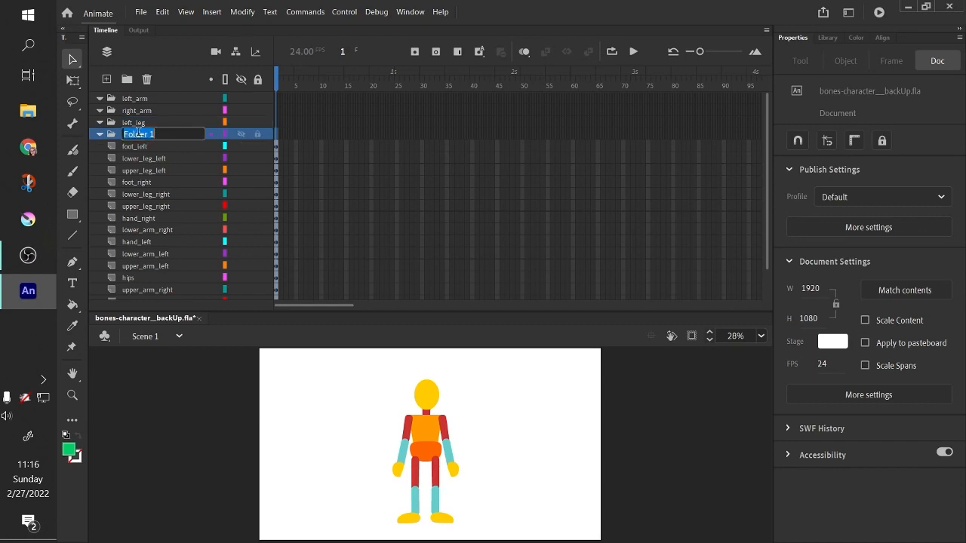
text(right_leg)
key(Return)
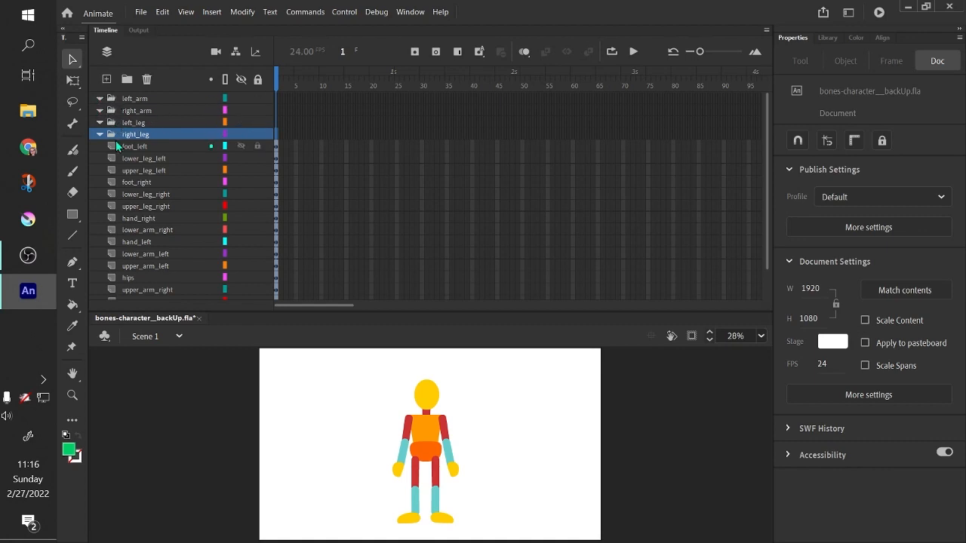
Step: Collapse the left_arm, right_arm, left_leg and right_leg folders
click(99, 100)
click(100, 111)
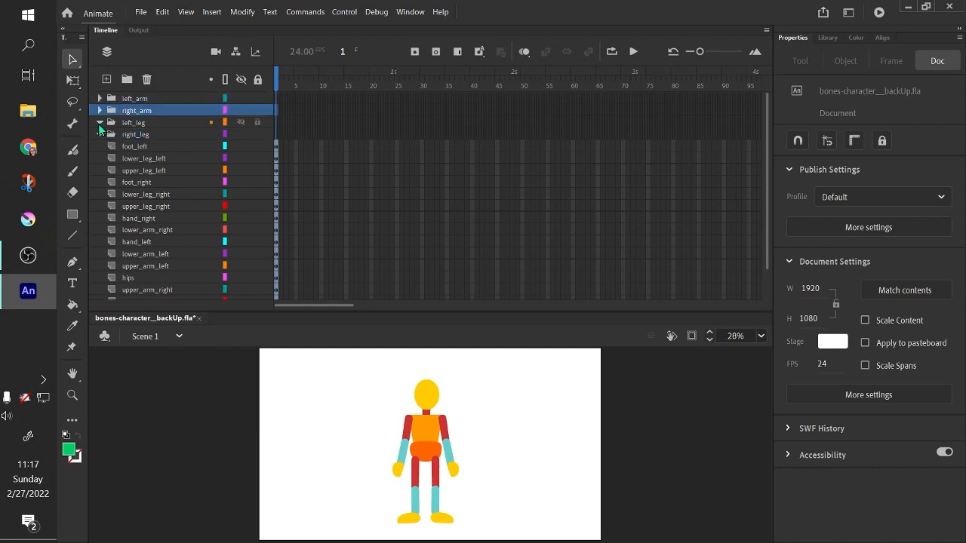
click(100, 123)
click(111, 135)
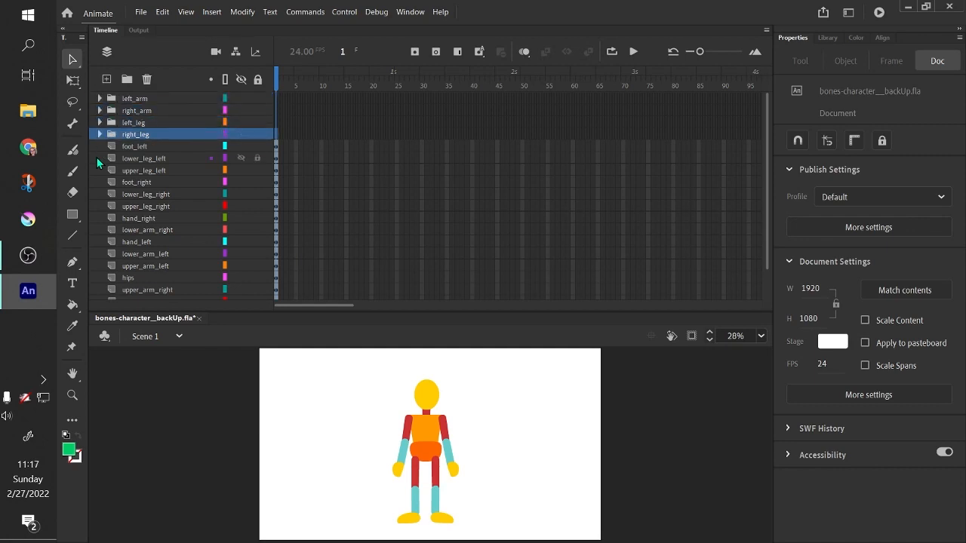
Step: Move the hand_left, lower_arm_left and upper_arm_left layers into the left_arm folder
click(100, 100)
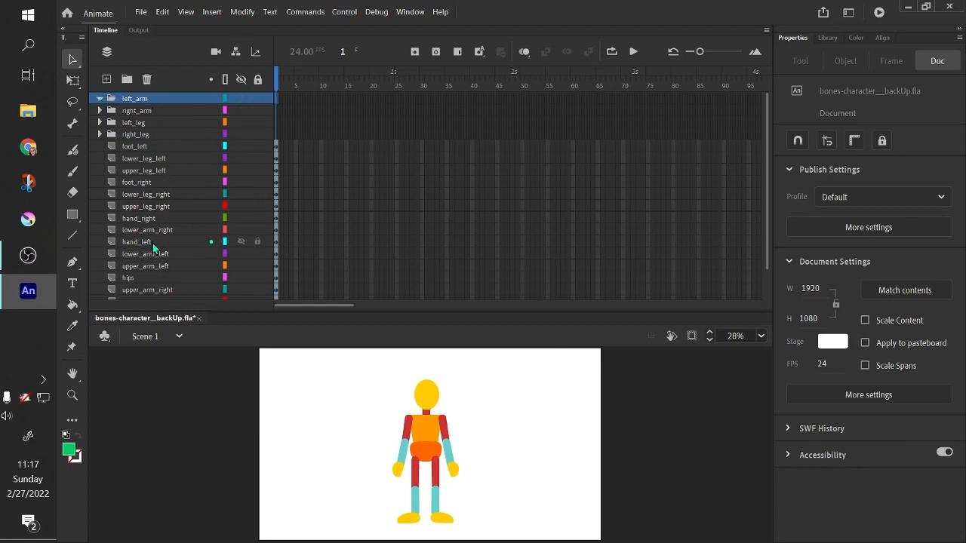
click(400, 472)
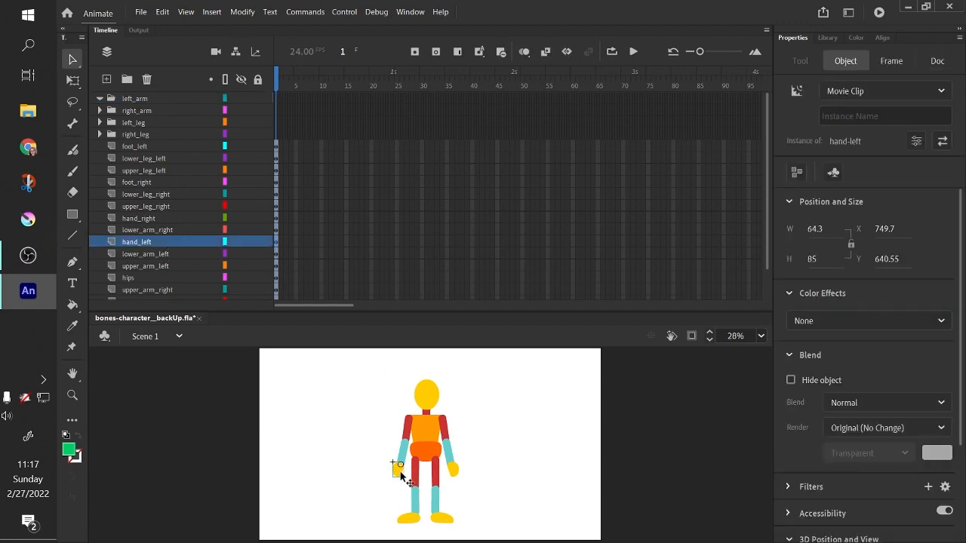
shift+click(403, 456)
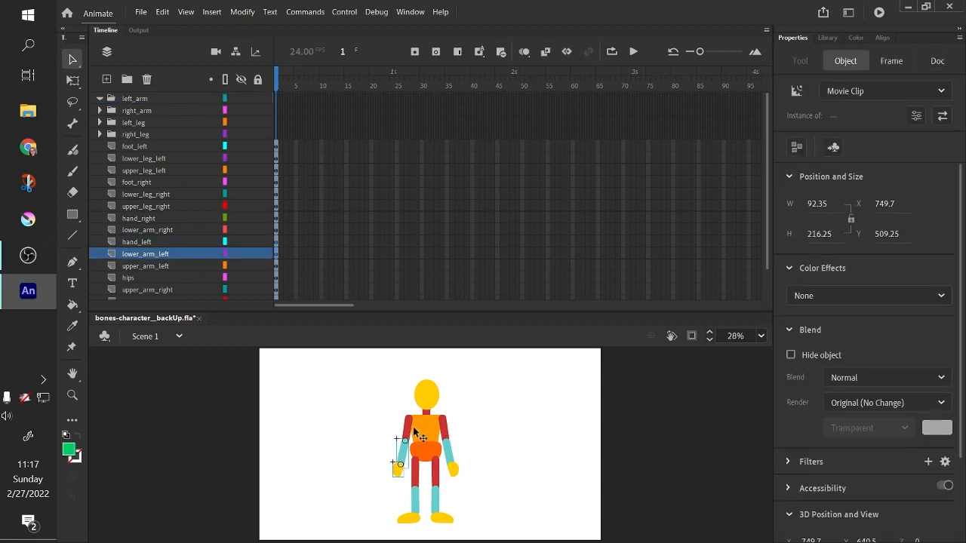
shift+click(408, 430)
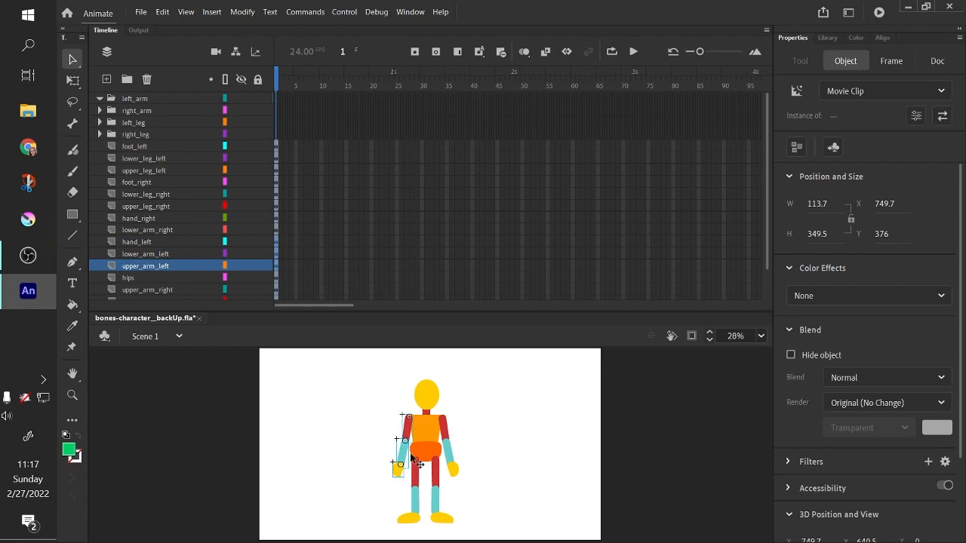
click(321, 451)
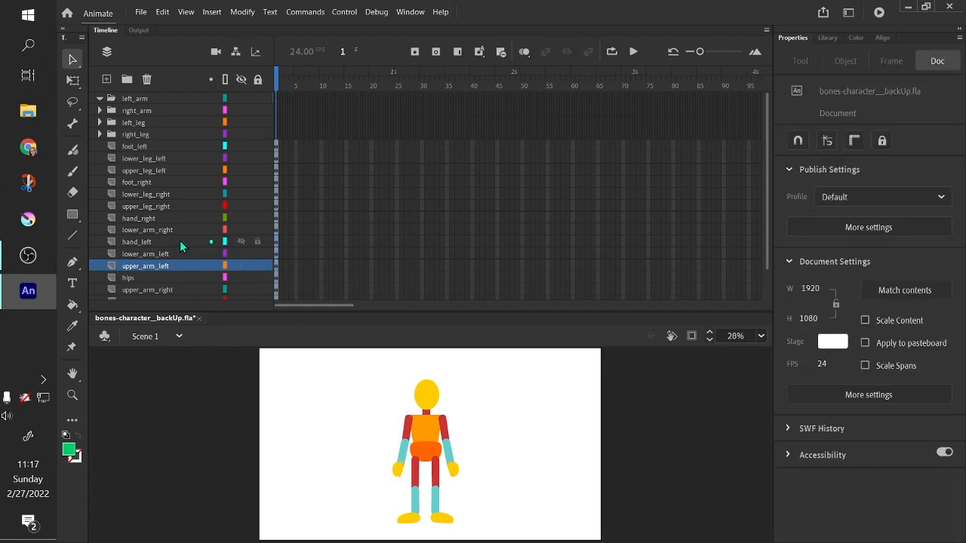
click(180, 242)
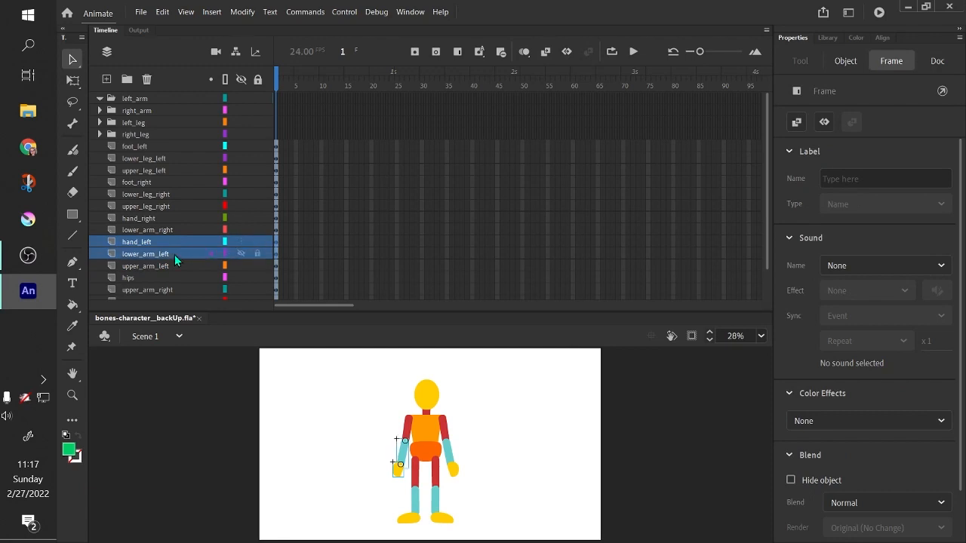
shift+click(173, 268)
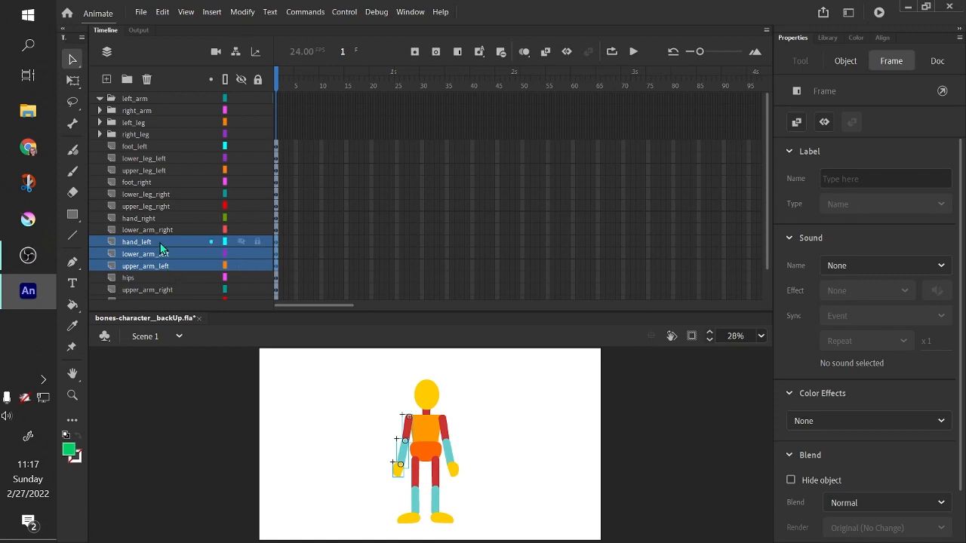
drag(160, 249, 137, 111)
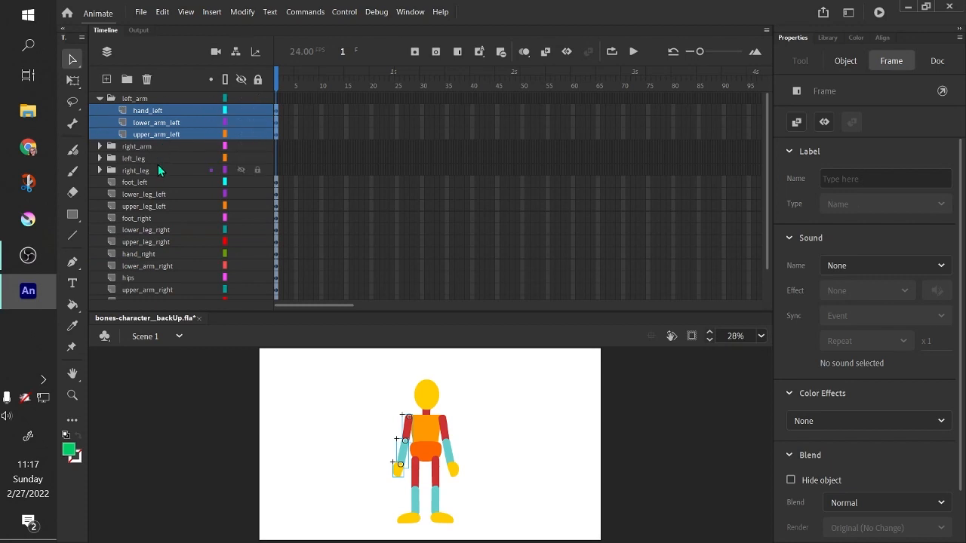
Step: Move the hand_right, lower_arm_right and upper_arm_right layers into the right_arm folder
click(142, 147)
scroll(172, 282, down, 1)
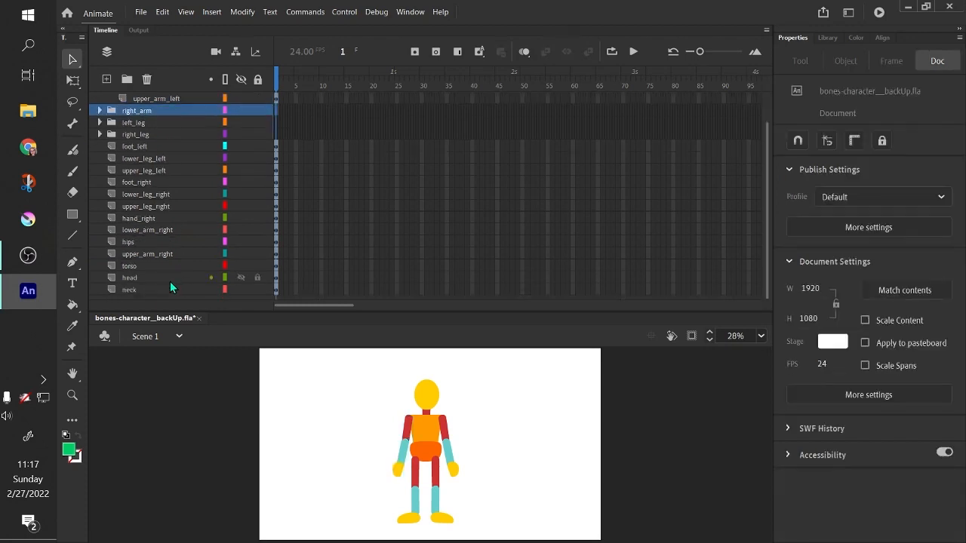
scroll(169, 280, up, 1)
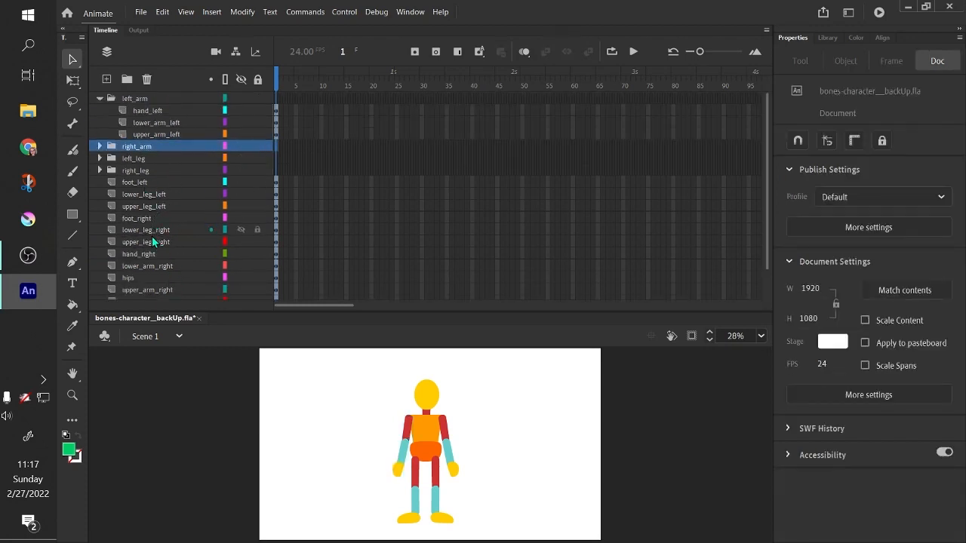
click(154, 254)
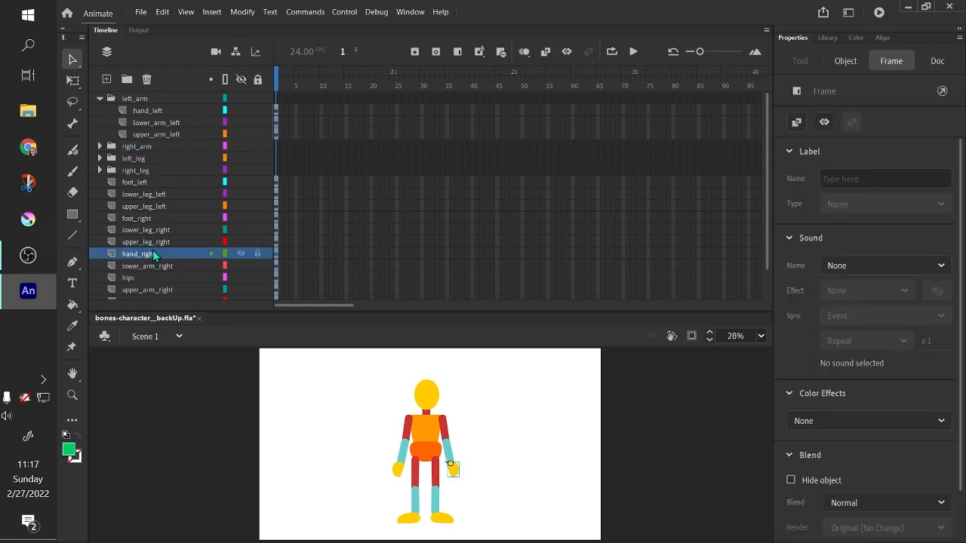
shift+click(167, 270)
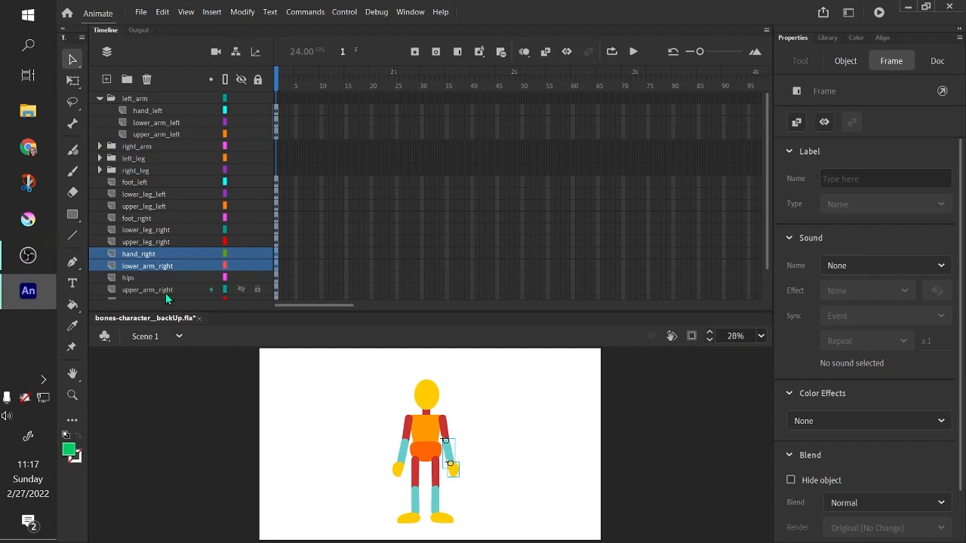
ctrl+click(165, 291)
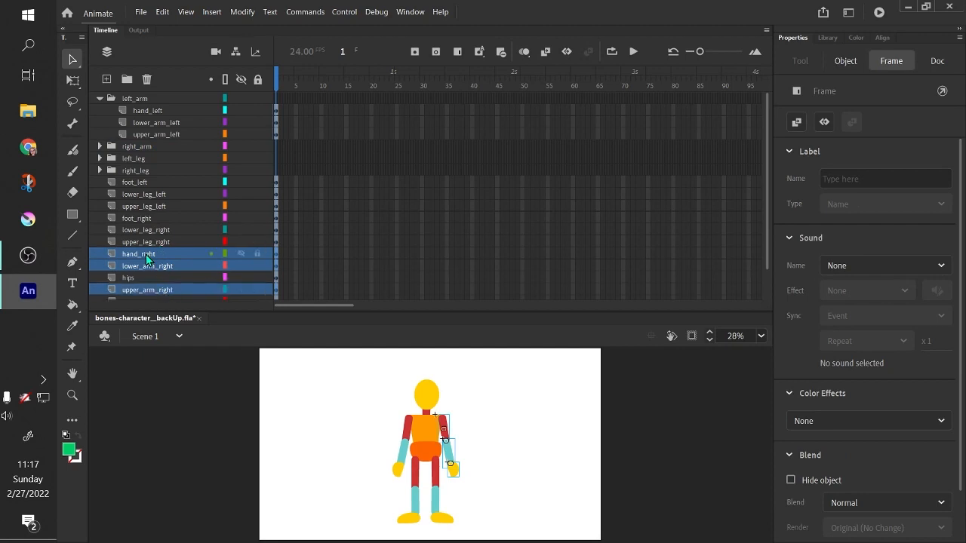
drag(147, 257, 169, 148)
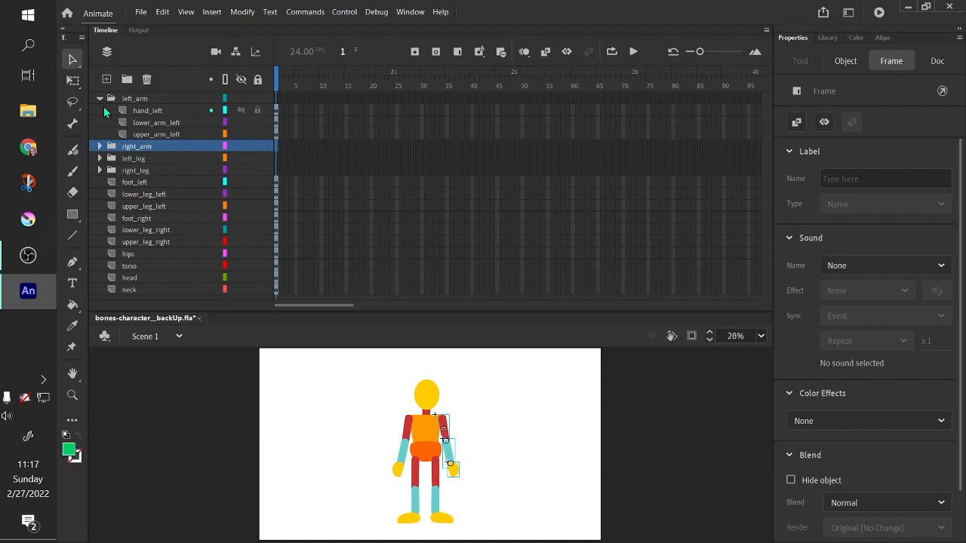
Step: Check each layer in the right_arm and left_arm folders against the character's parts, and collapse both folders
click(99, 146)
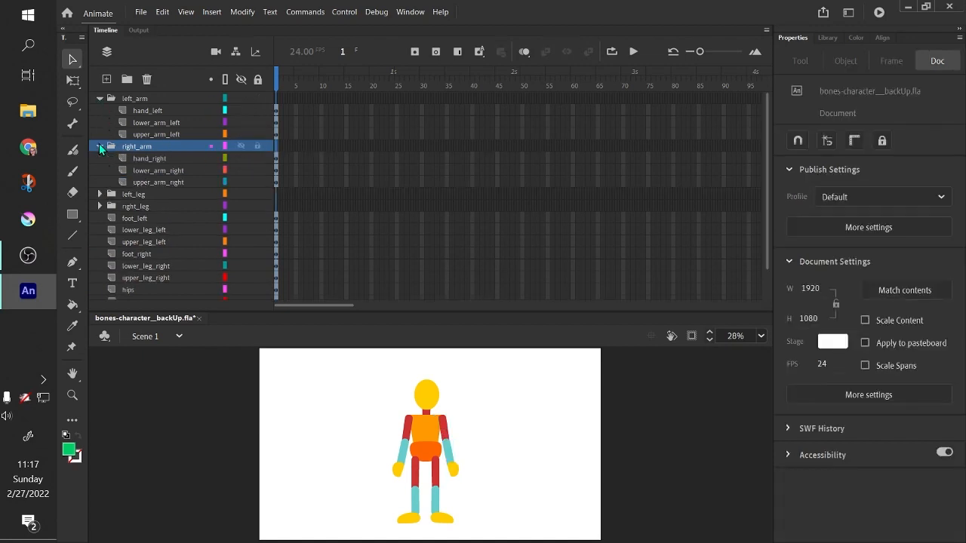
click(173, 159)
click(166, 170)
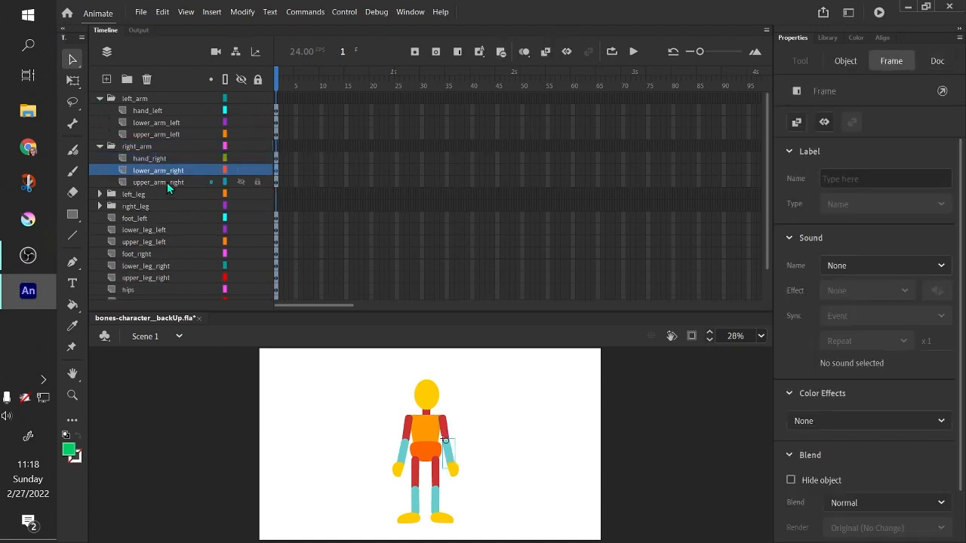
click(167, 182)
click(158, 160)
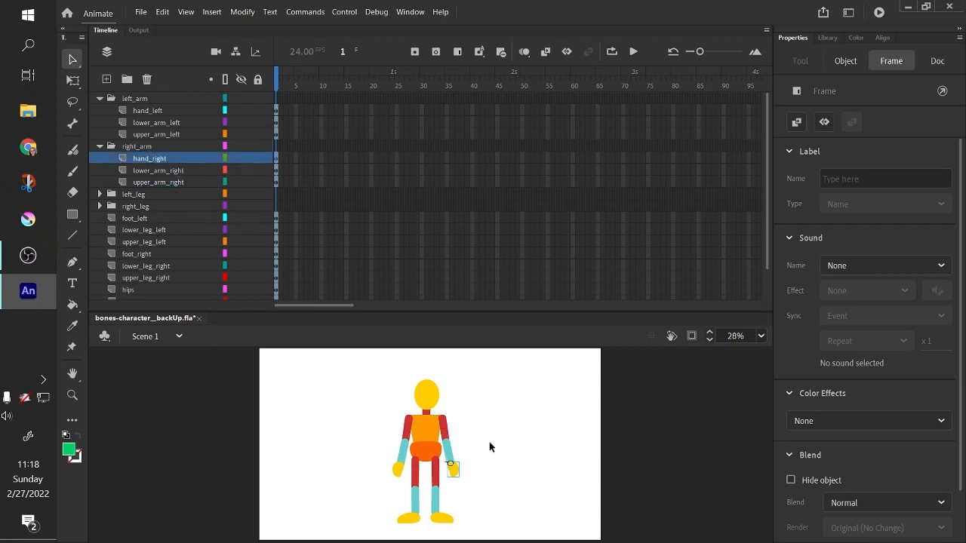
click(185, 172)
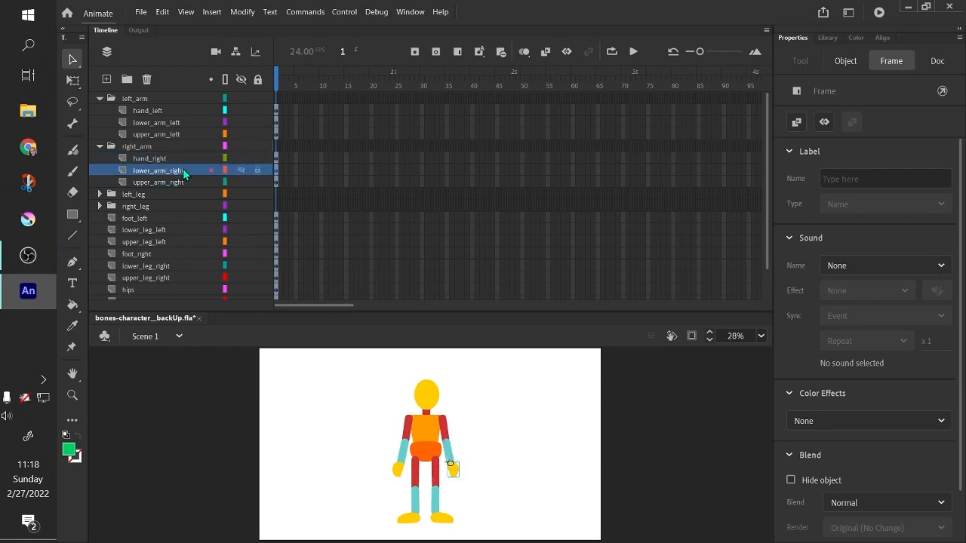
click(184, 184)
click(144, 112)
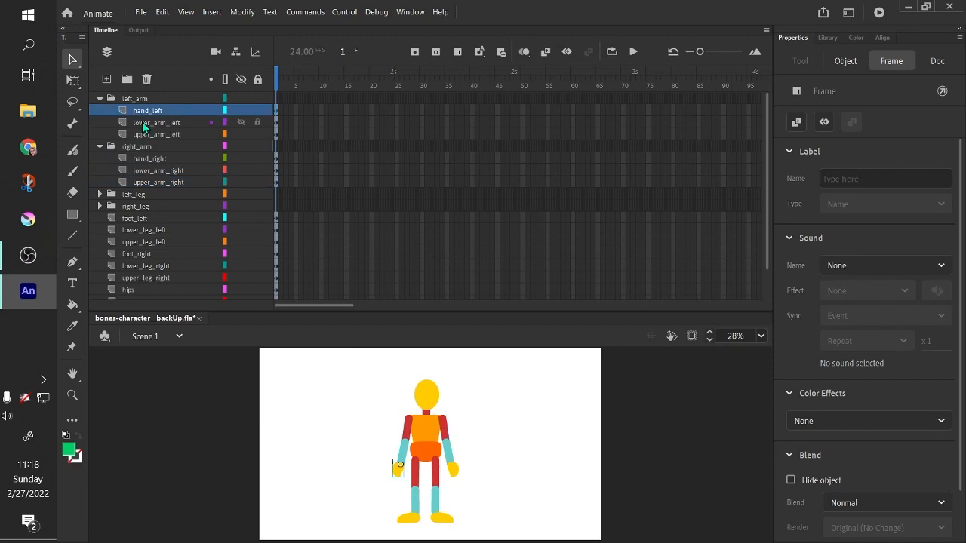
click(144, 124)
click(148, 135)
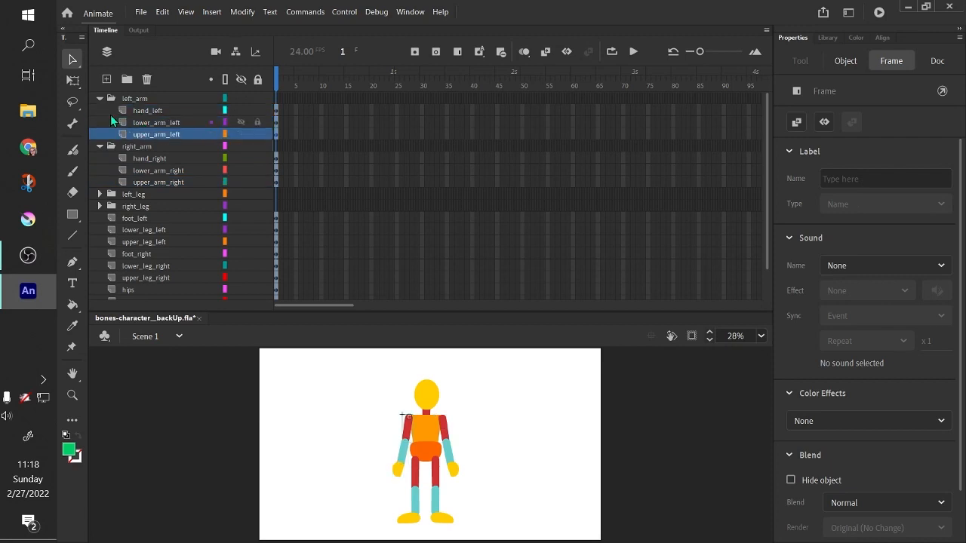
click(99, 98)
click(101, 110)
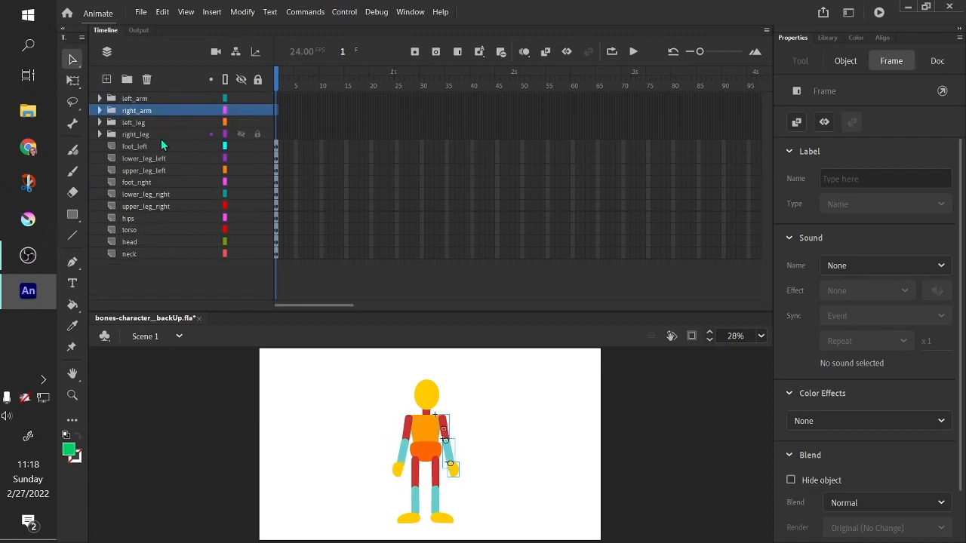
Step: Move the foot_left, lower_leg_left and upper_leg_left layers into the left_leg folder
click(167, 147)
shift+click(179, 157)
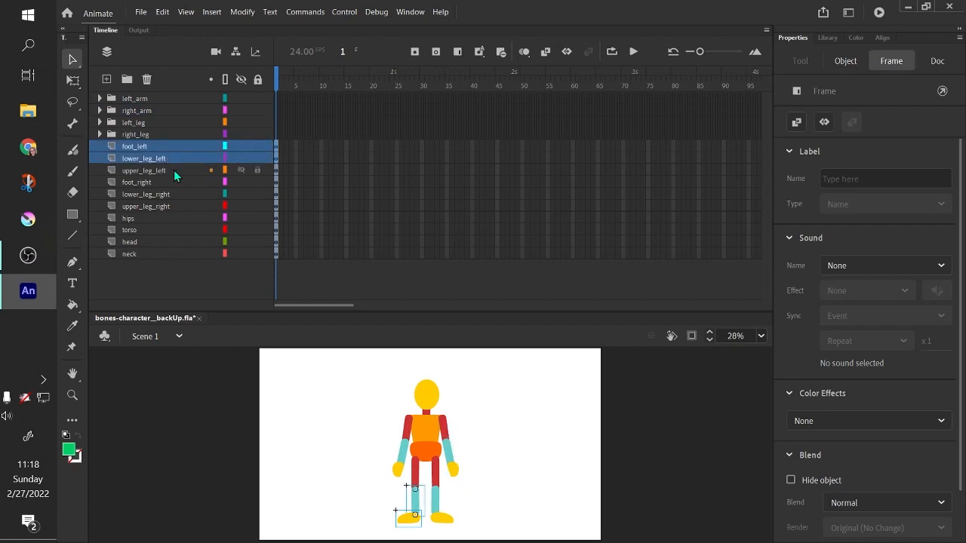
shift+click(173, 169)
drag(152, 144, 166, 120)
Step: Move the foot_right, lower_leg_right and upper_leg_right layers into the right_leg folder
click(168, 146)
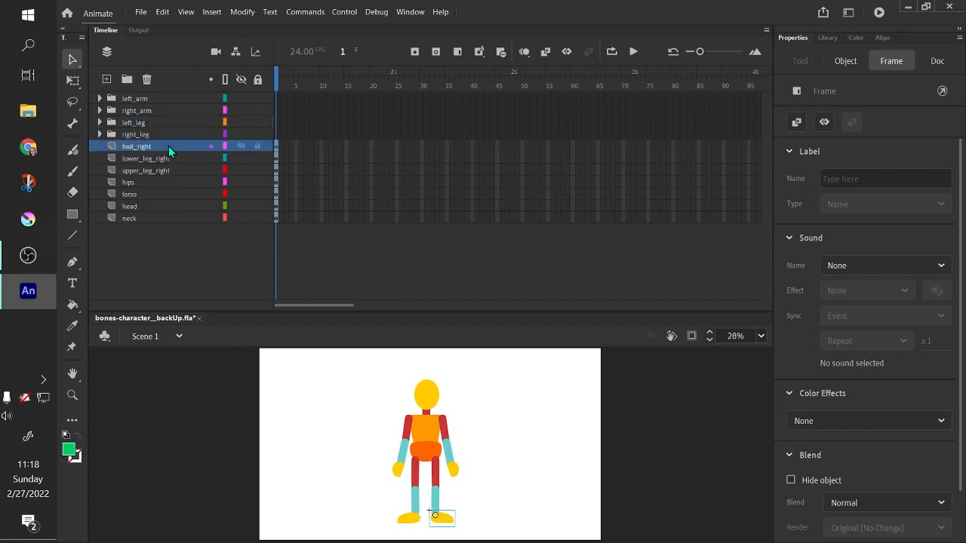
shift+click(182, 155)
shift+click(180, 167)
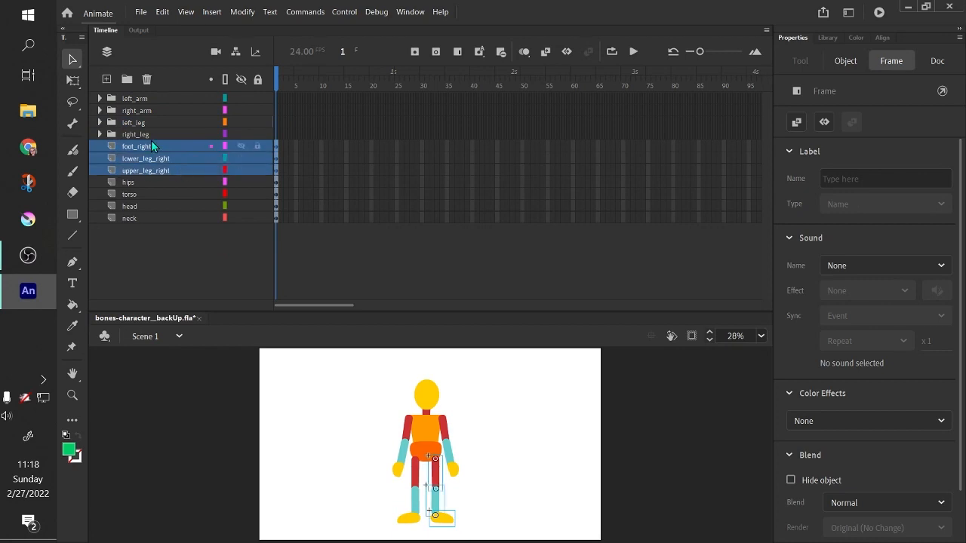
drag(150, 140, 163, 136)
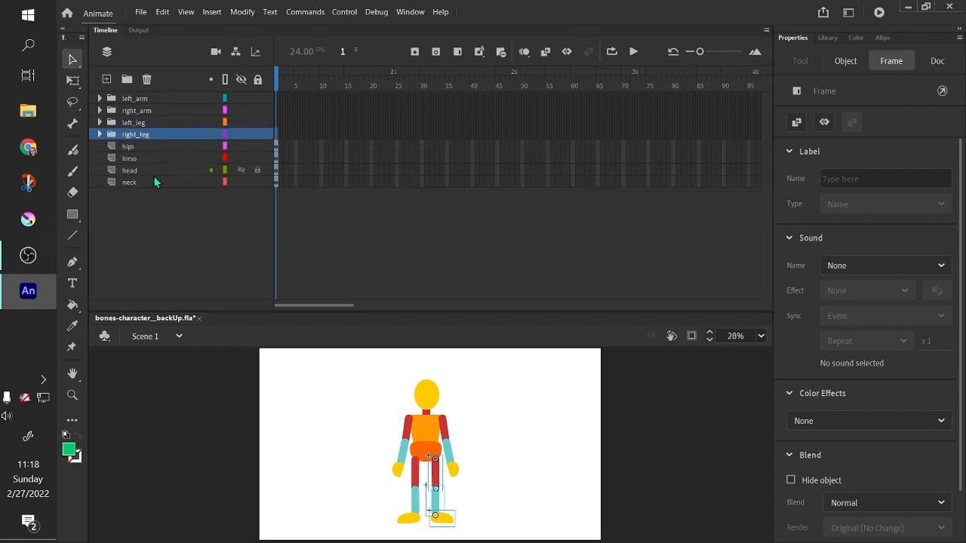
Step: Expand all four arm and leg folders to review the layers inside, and collapse them again
click(99, 98)
click(101, 146)
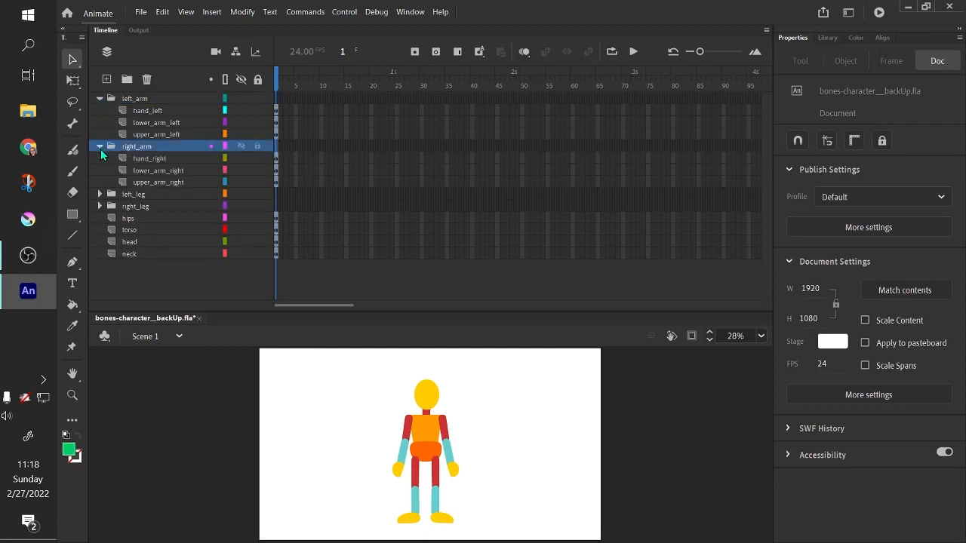
click(100, 195)
click(103, 242)
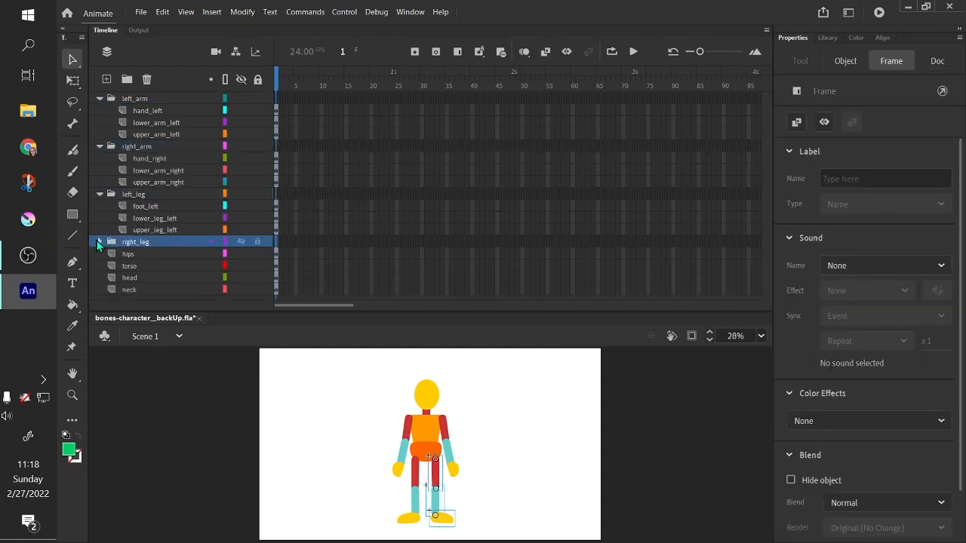
click(101, 241)
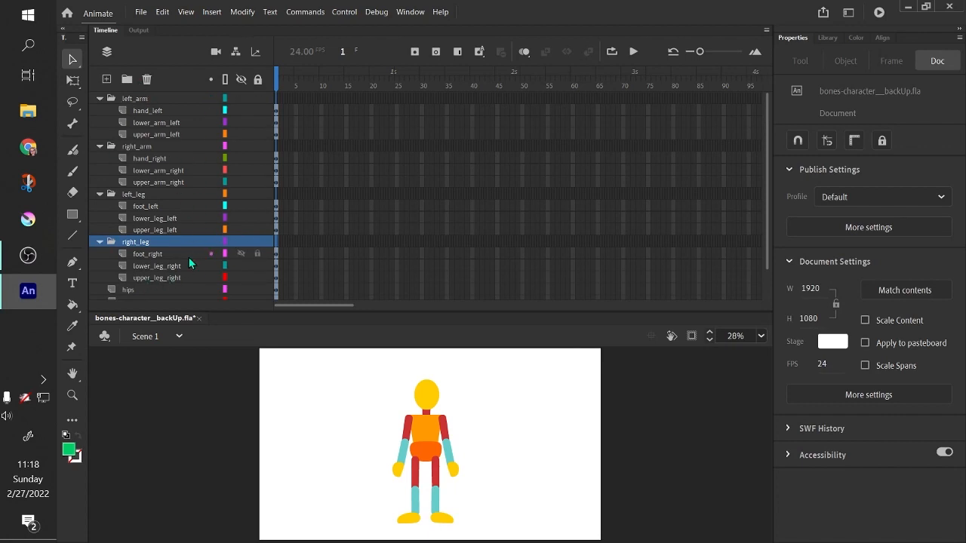
click(100, 99)
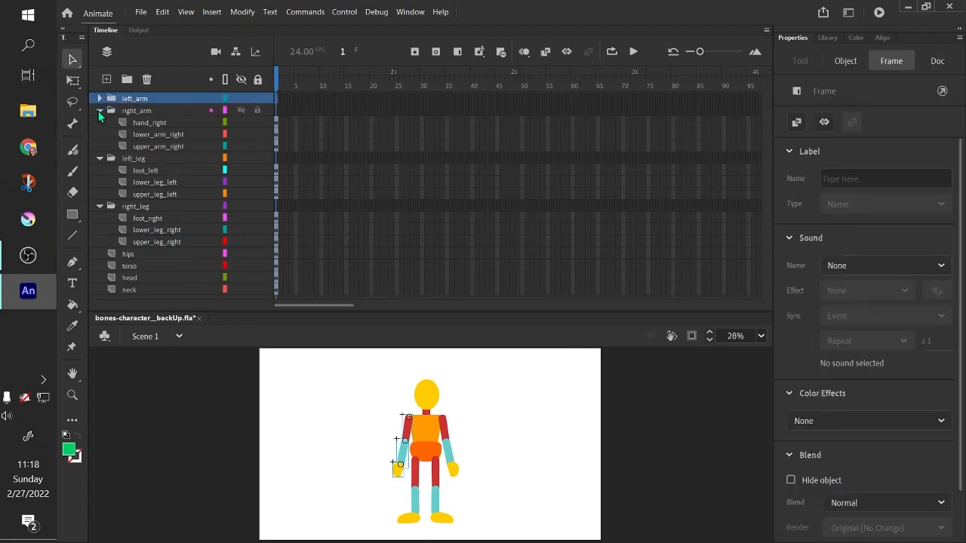
click(100, 110)
click(99, 122)
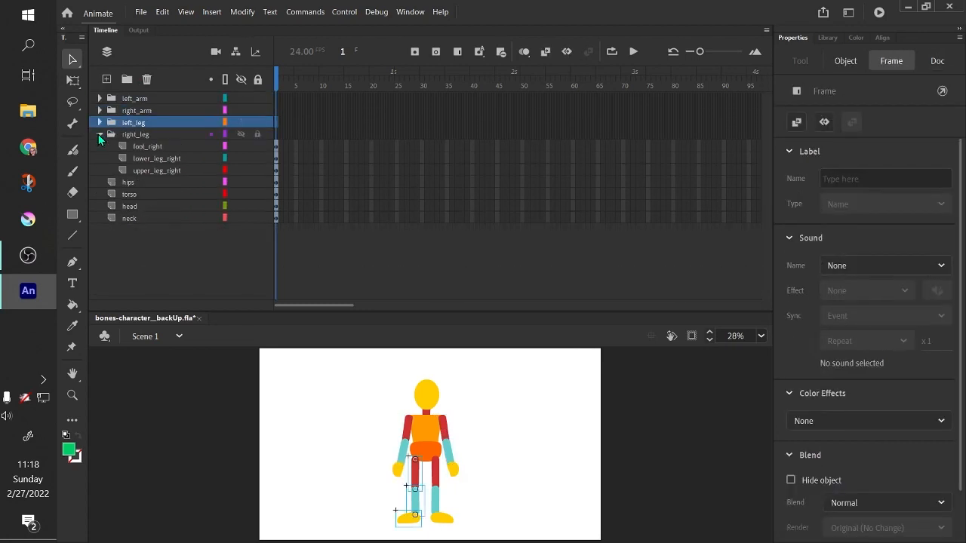
click(99, 134)
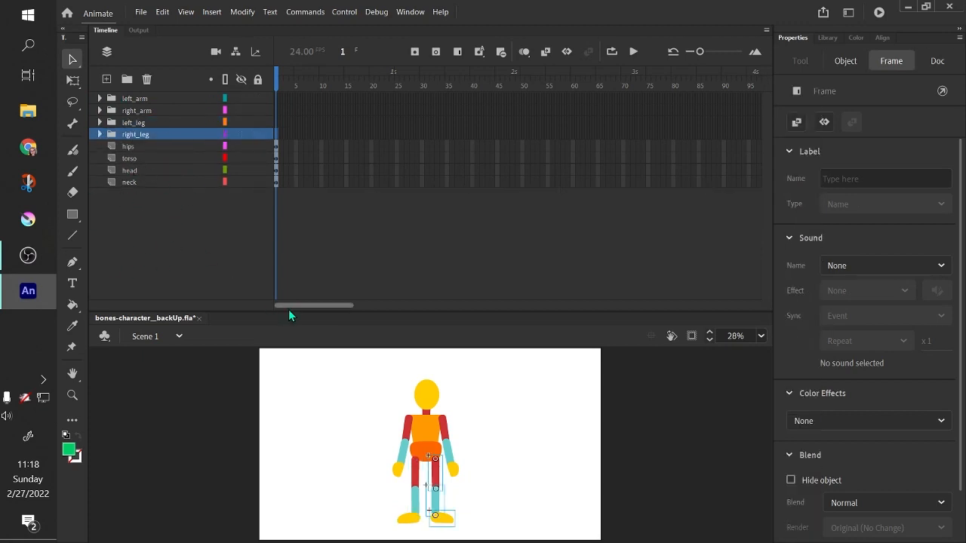
Step: Reduce the timeline's height to give the stage more room, and deselect the right leg parts
drag(429, 310, 372, 213)
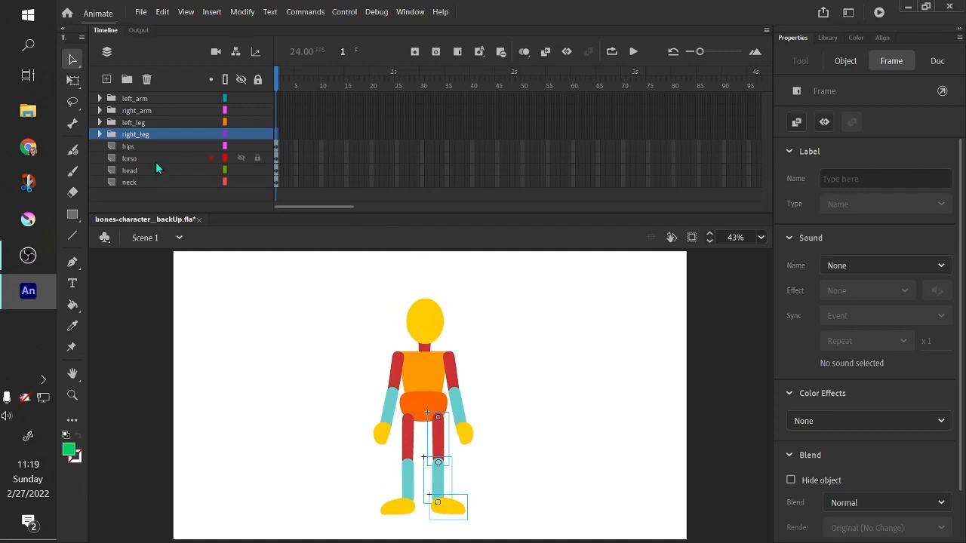
click(289, 295)
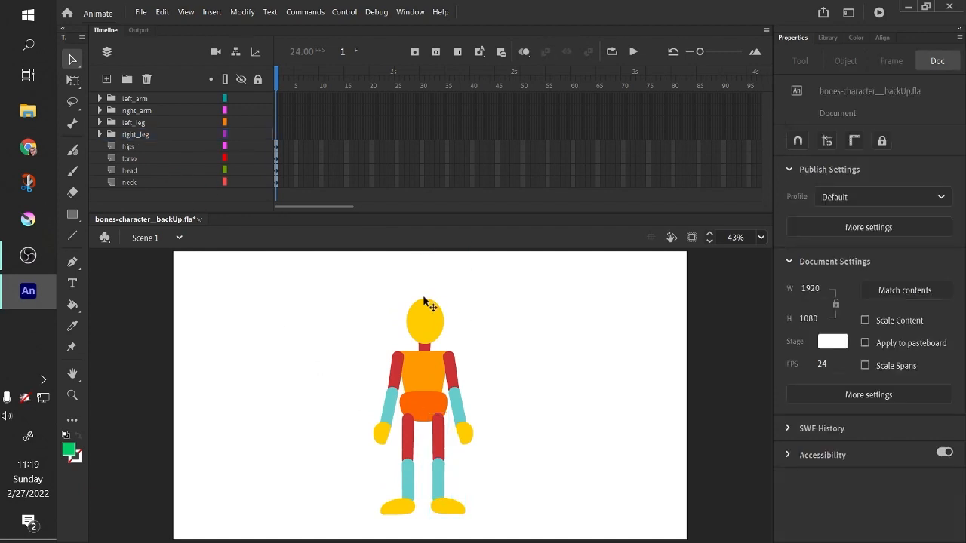
Step: Check which body part the hips, torso, head and neck layers each hold by selecting them one by one
click(155, 145)
click(150, 158)
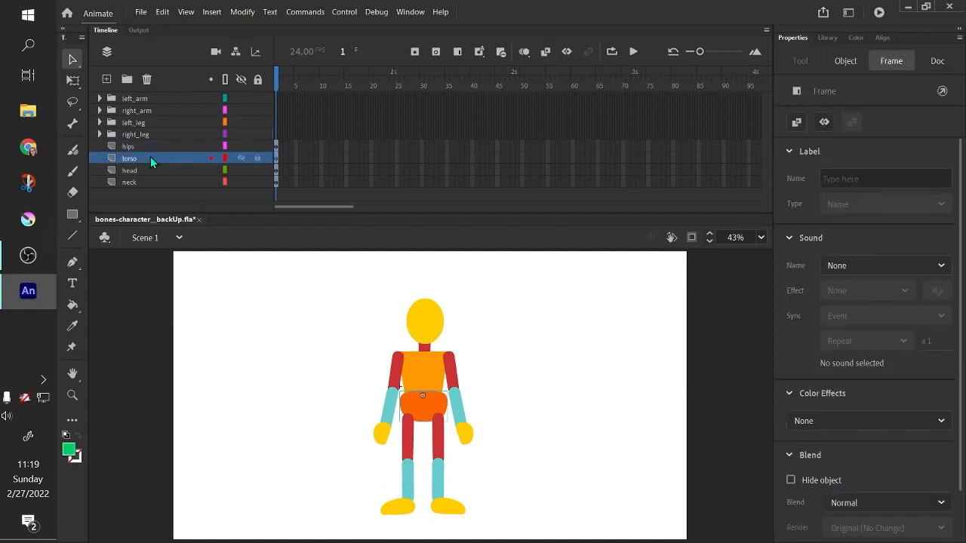
click(149, 171)
click(144, 182)
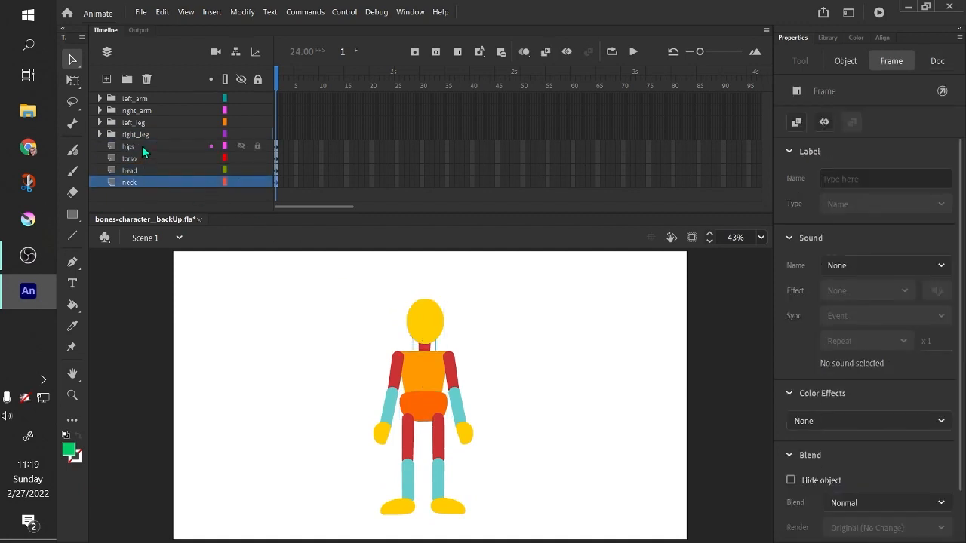
Step: Compare the hips, torso, head and neck layers with the head, torso and hips parts on the stage
click(142, 146)
click(141, 157)
click(141, 172)
click(142, 182)
click(432, 315)
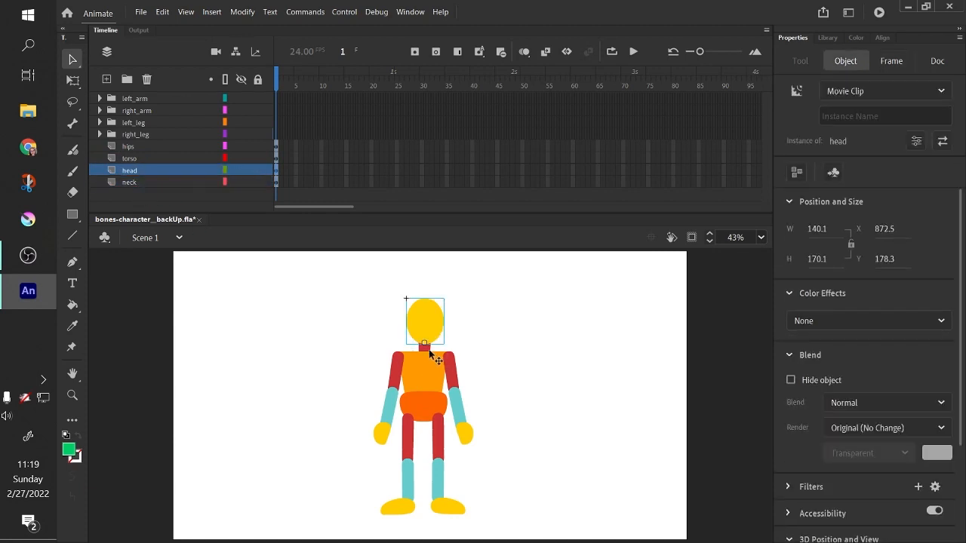
click(426, 375)
click(431, 400)
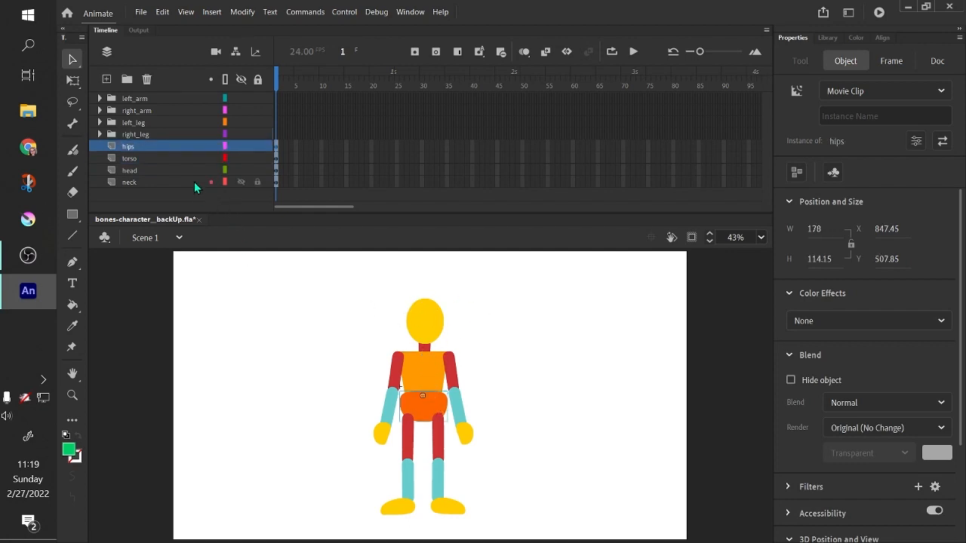
Step: Reorder the layers below the limb folders from top to bottom as head, neck, torso and hips
click(168, 170)
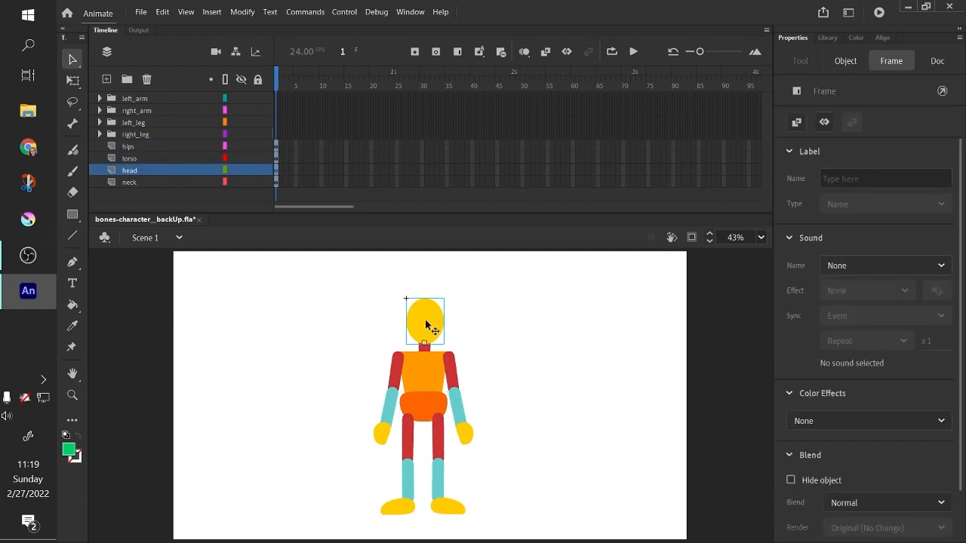
drag(151, 176, 161, 144)
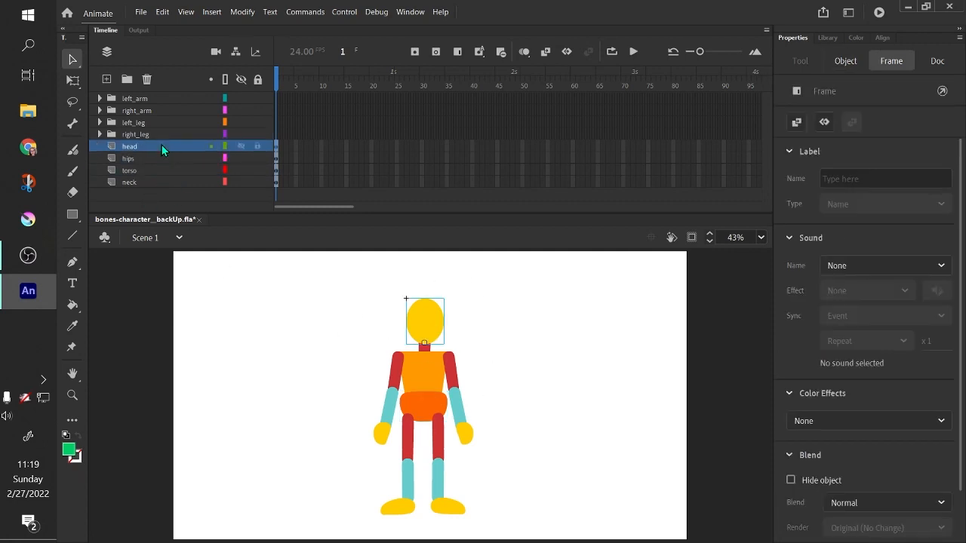
drag(142, 181, 150, 148)
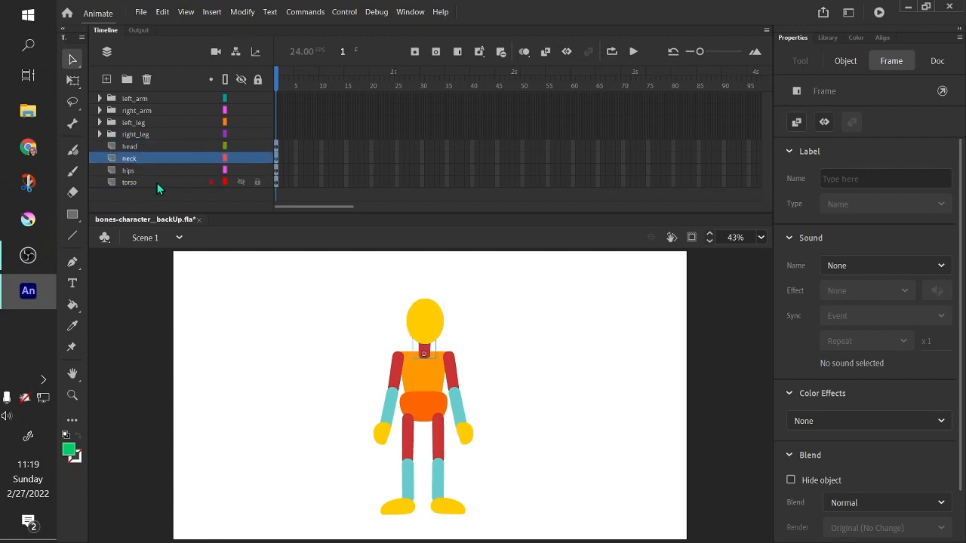
drag(156, 182, 158, 164)
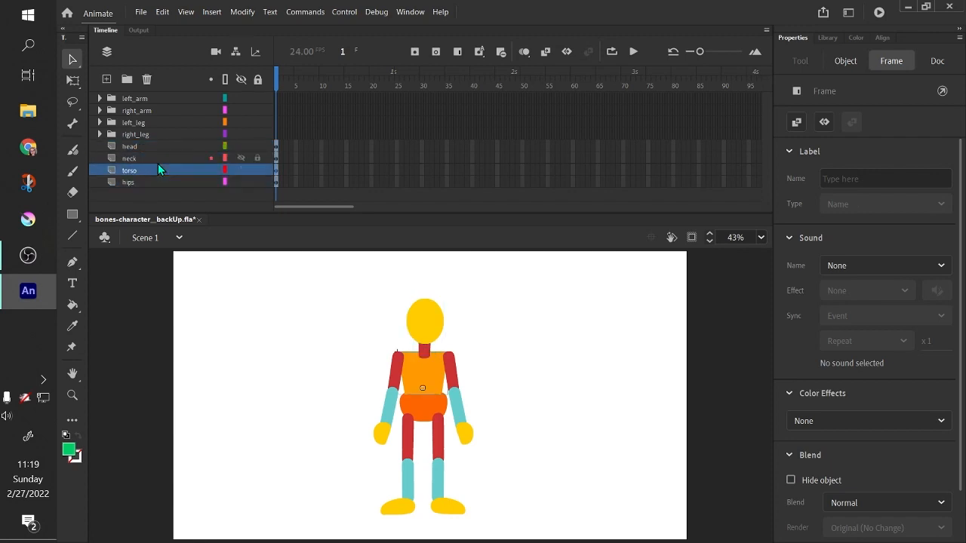
Step: Check the new layer order by selecting the head, neck, torso and hips on the stage and in the timeline
click(424, 323)
click(424, 356)
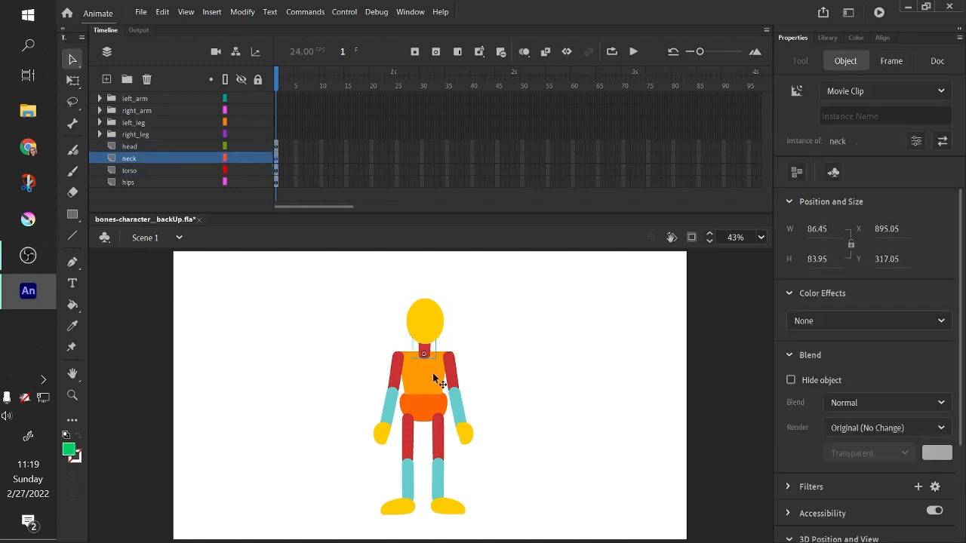
click(434, 380)
click(430, 420)
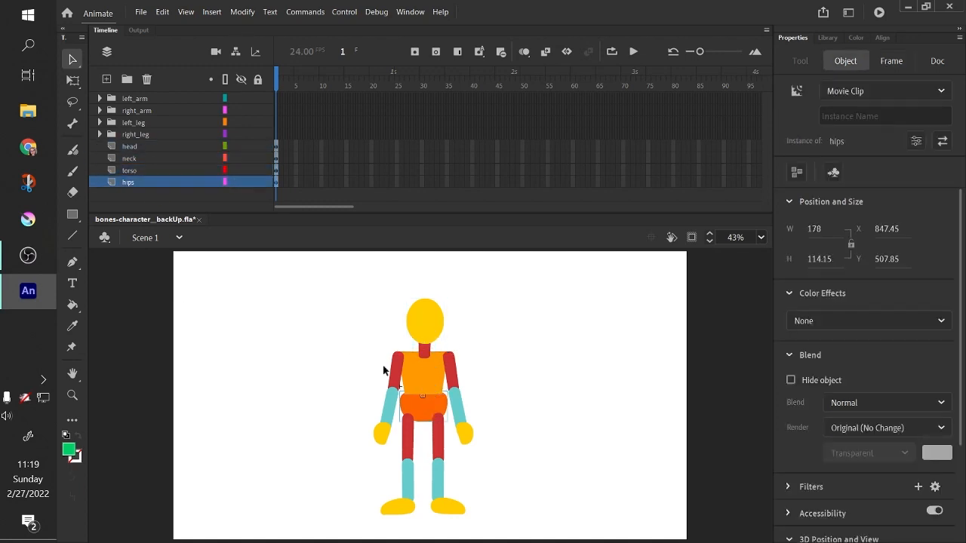
click(144, 145)
click(143, 158)
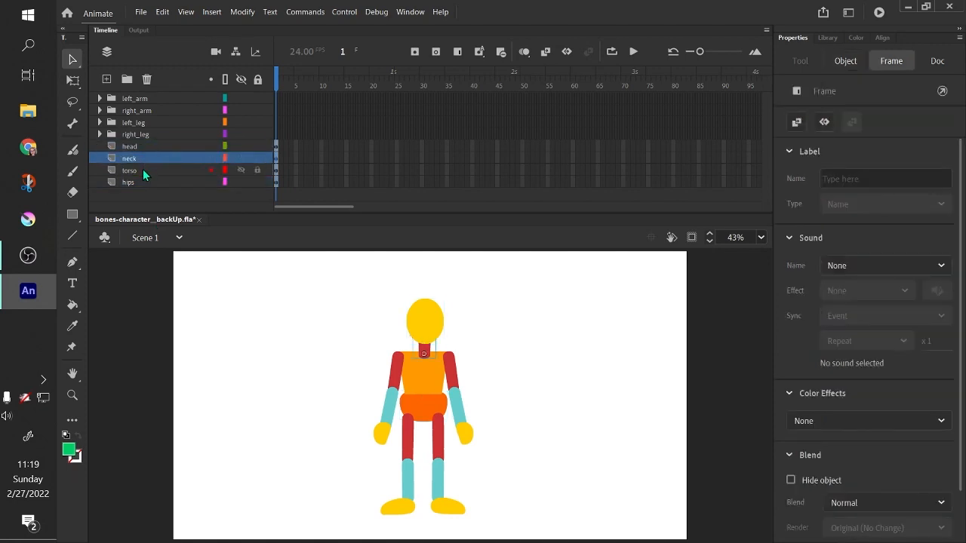
click(142, 171)
click(141, 182)
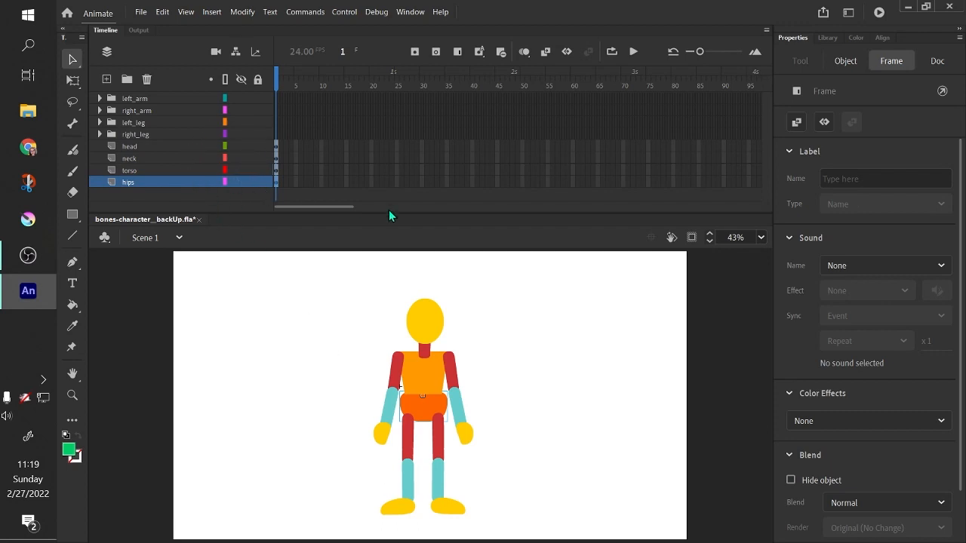
Step: Show the parenting view and parent the head layer to the neck and the neck layer to the torso
drag(390, 217, 392, 207)
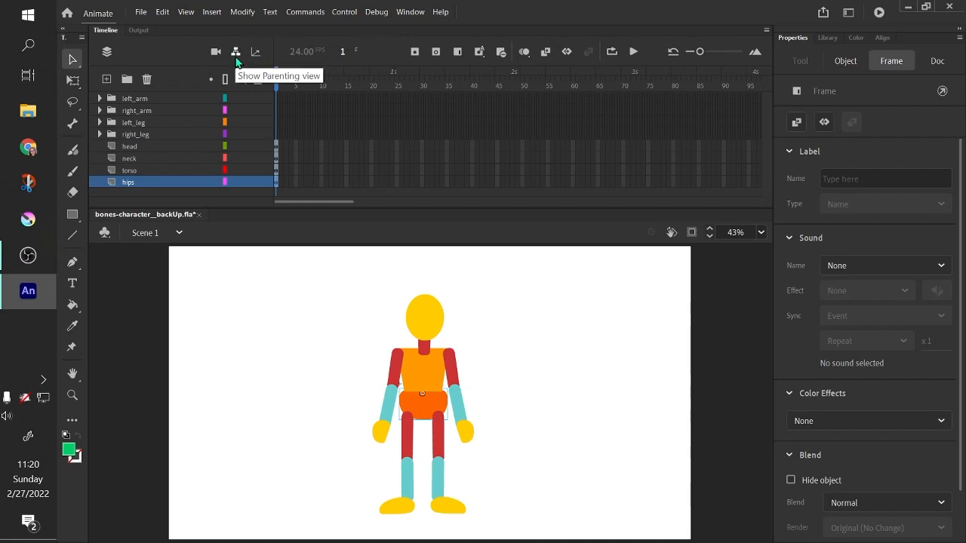
click(236, 54)
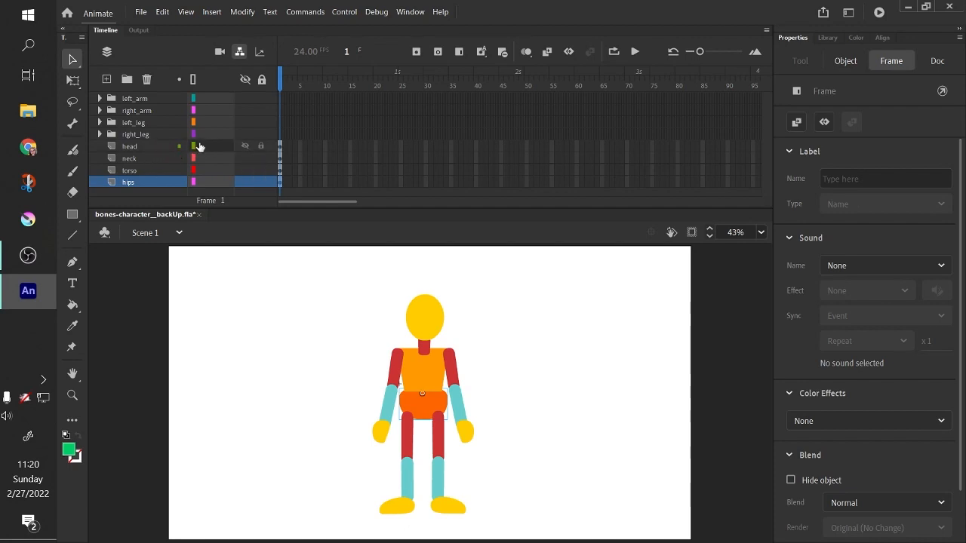
drag(198, 142, 206, 171)
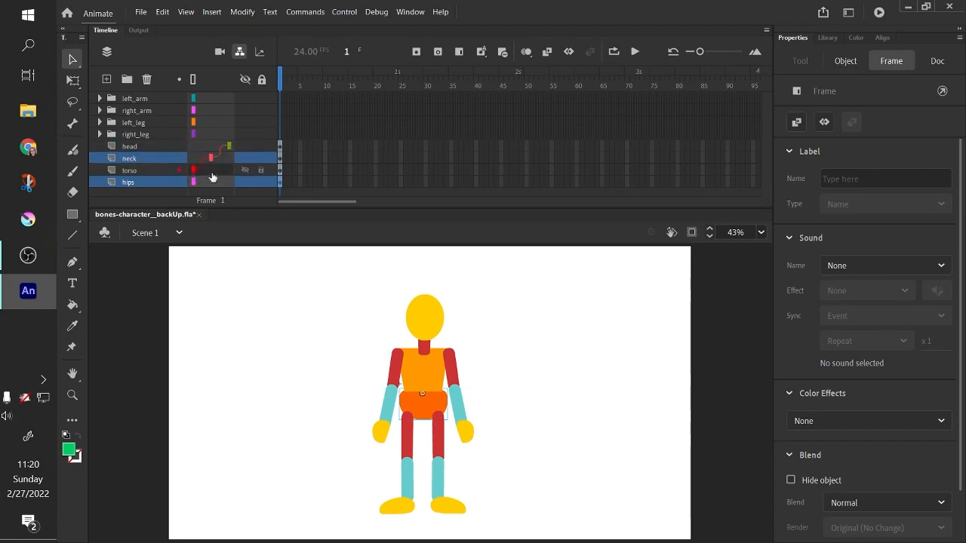
Step: Magnify the screen to examine the parenting links between the head, neck and torso layers
key(super+plus)
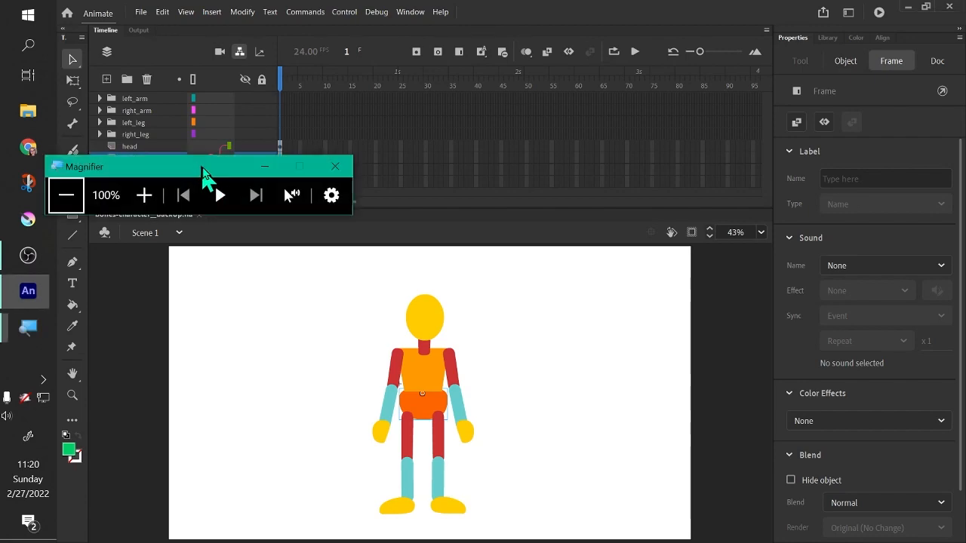
drag(203, 167, 782, 483)
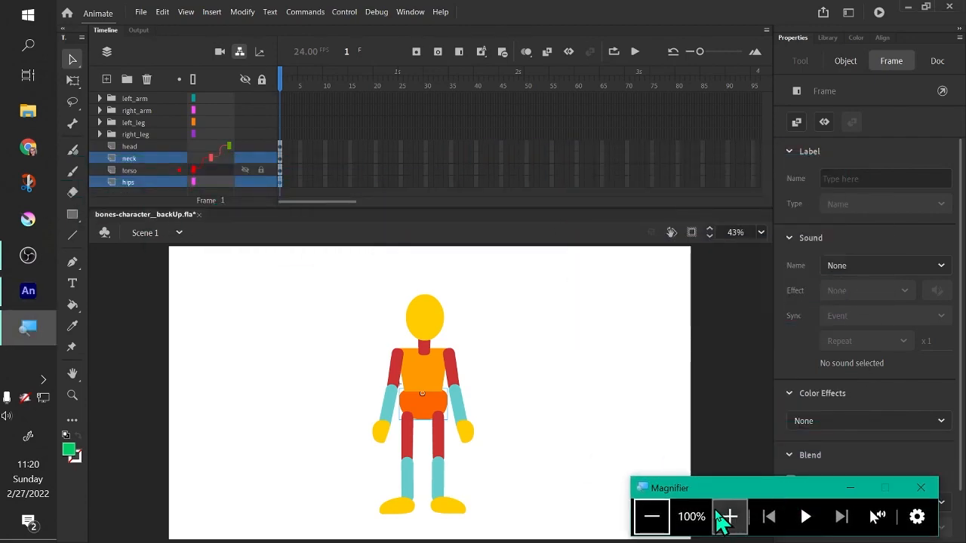
click(727, 518)
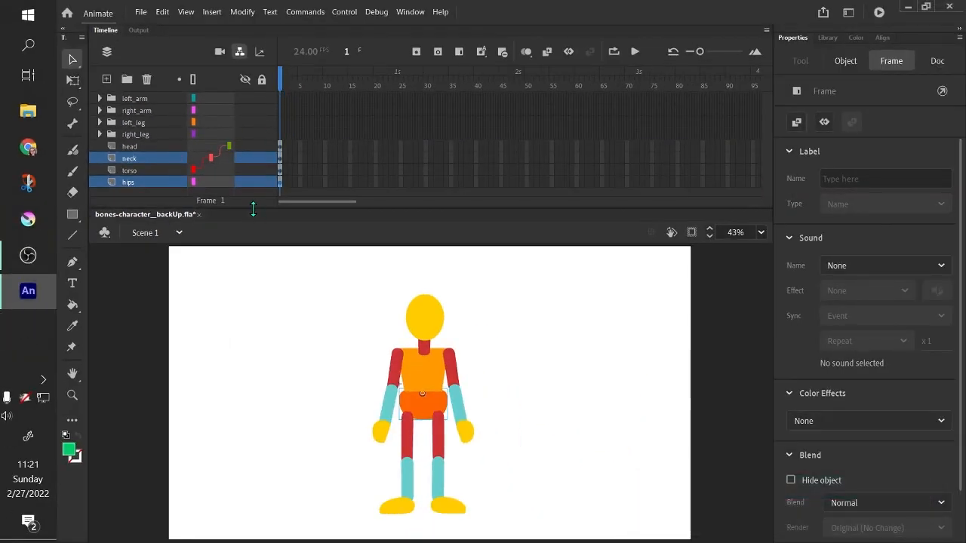
Step: Expand the left_arm folder in an enlarged timeline and show the character's torso and arms at 100% zoom
drag(253, 211, 259, 248)
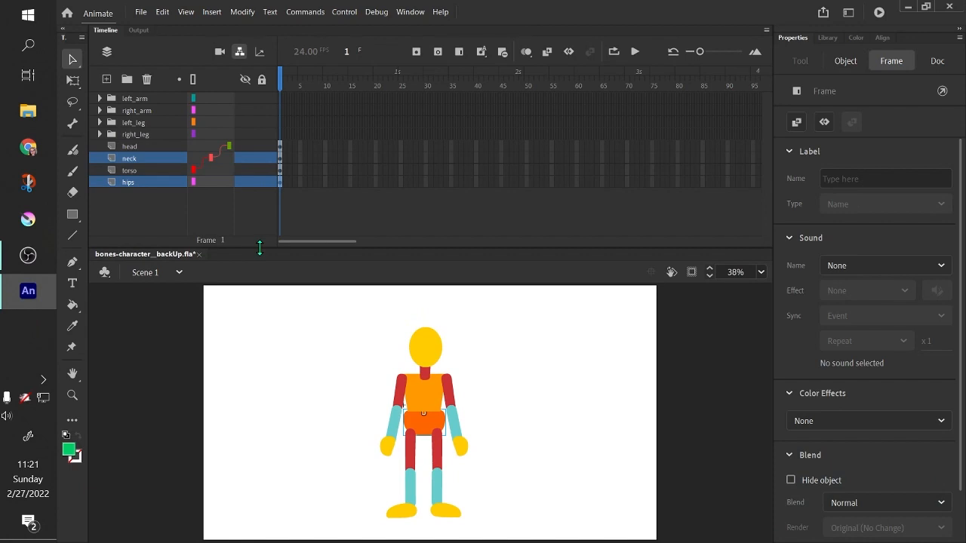
click(100, 99)
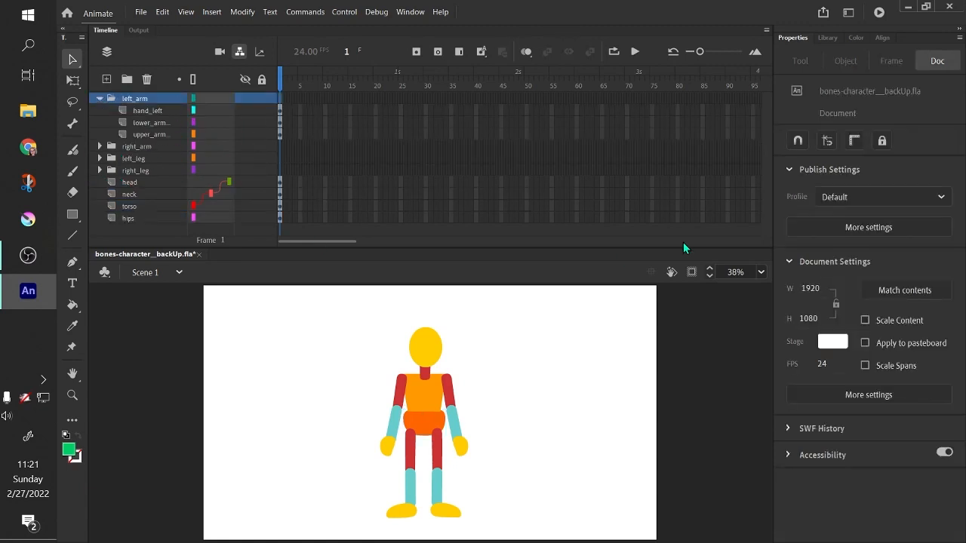
click(761, 273)
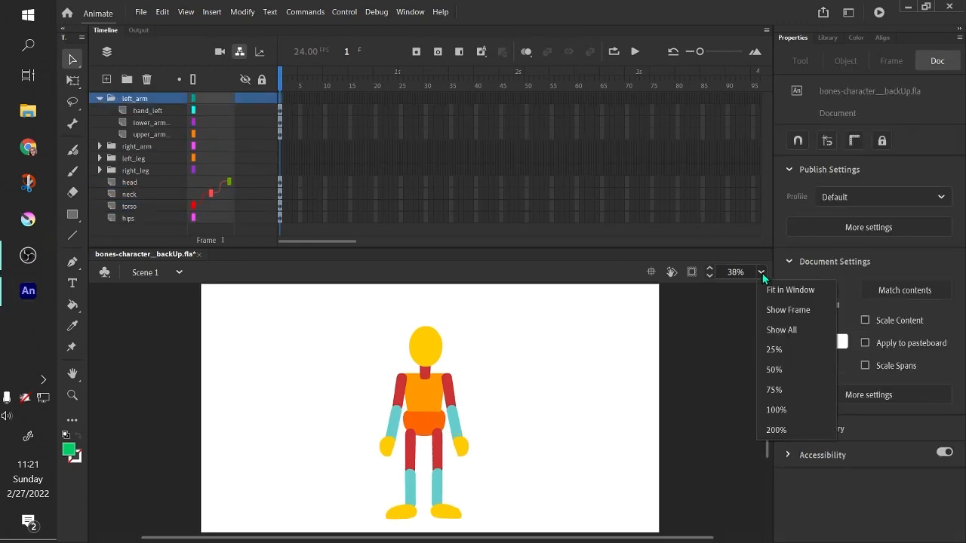
click(798, 409)
drag(437, 386, 495, 372)
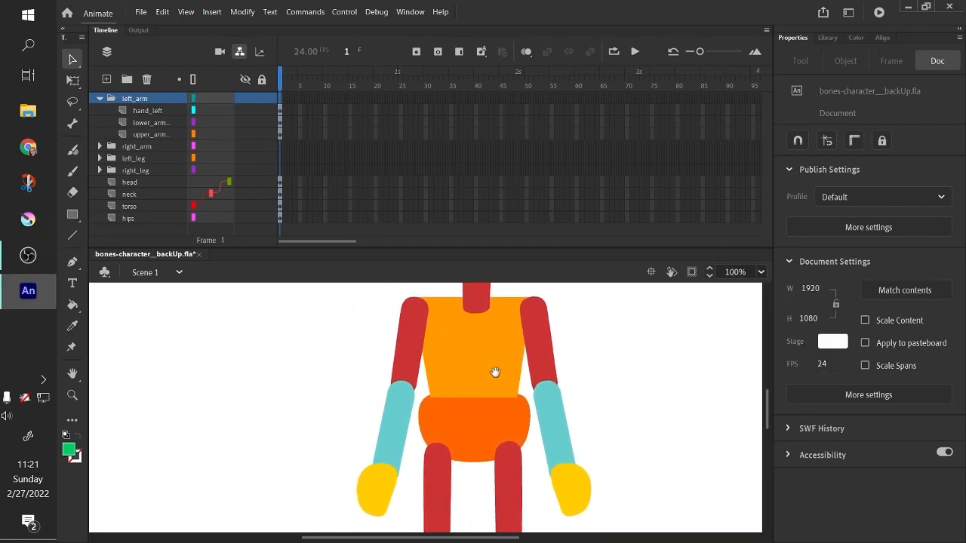
Step: Check which part of the left arm each layer inside the left_arm folder holds
click(159, 112)
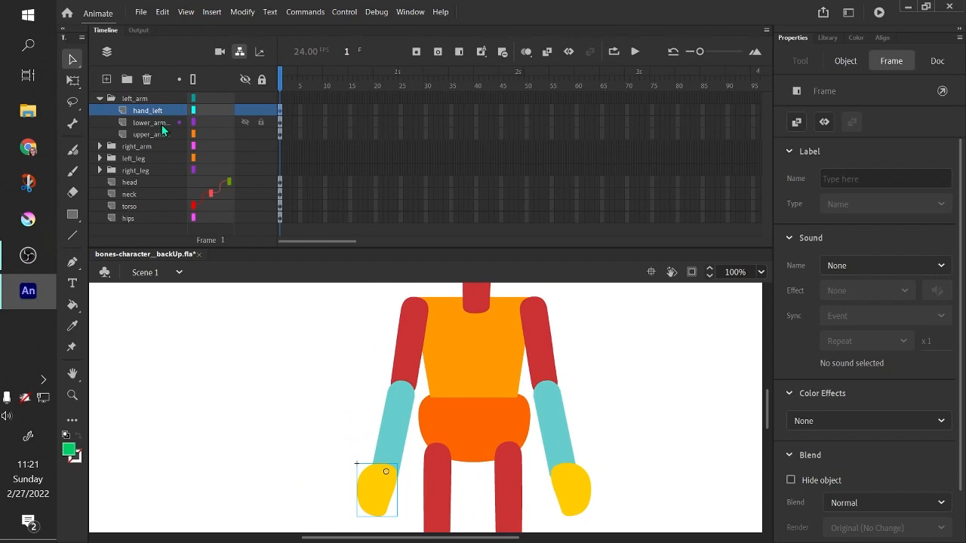
click(162, 125)
click(161, 132)
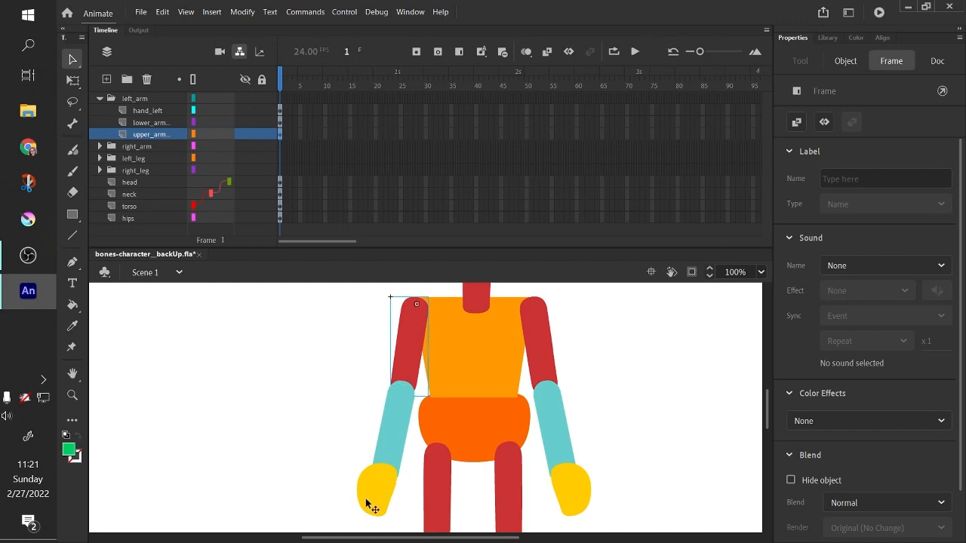
click(415, 323)
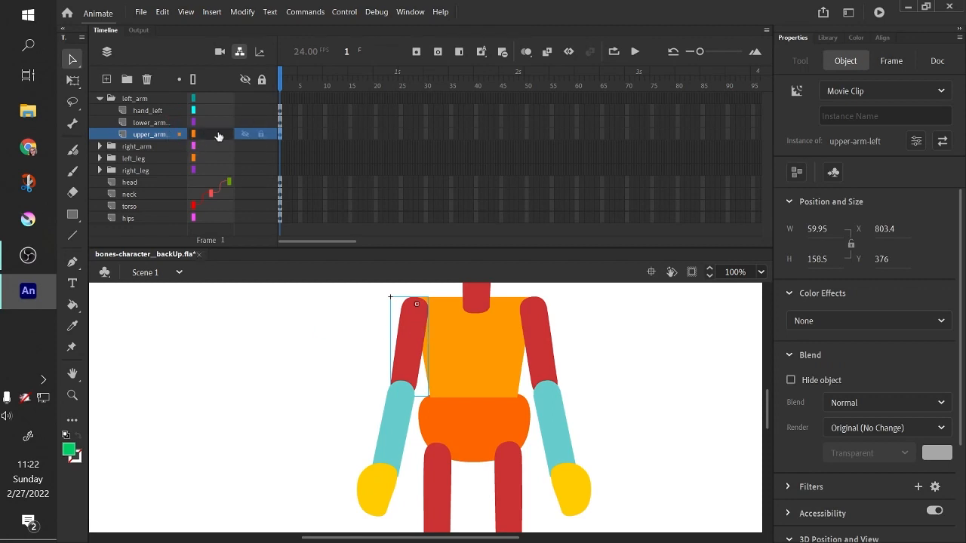
Step: Parent the hand_left layer to the left lower arm, and the left lower arm layer to the left upper arm
click(377, 504)
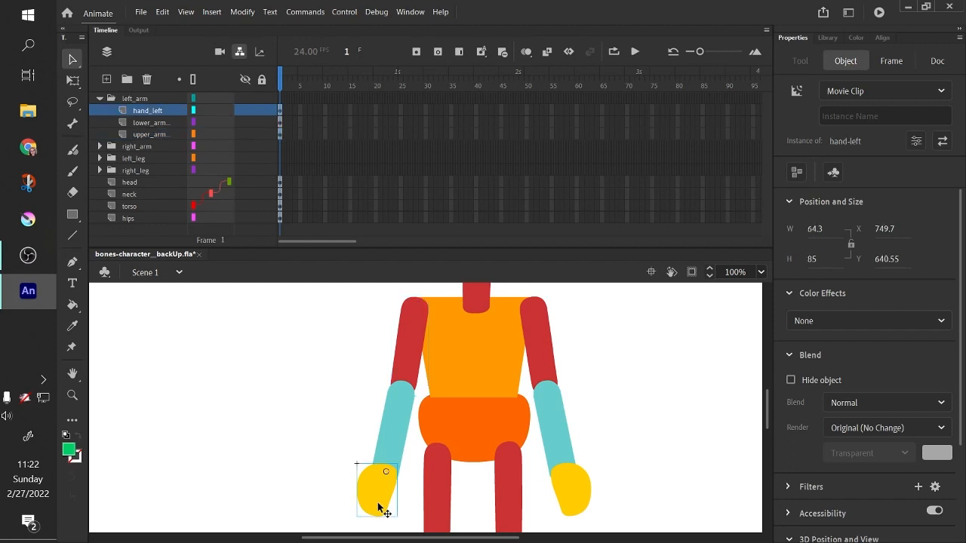
click(204, 113)
drag(207, 123, 212, 138)
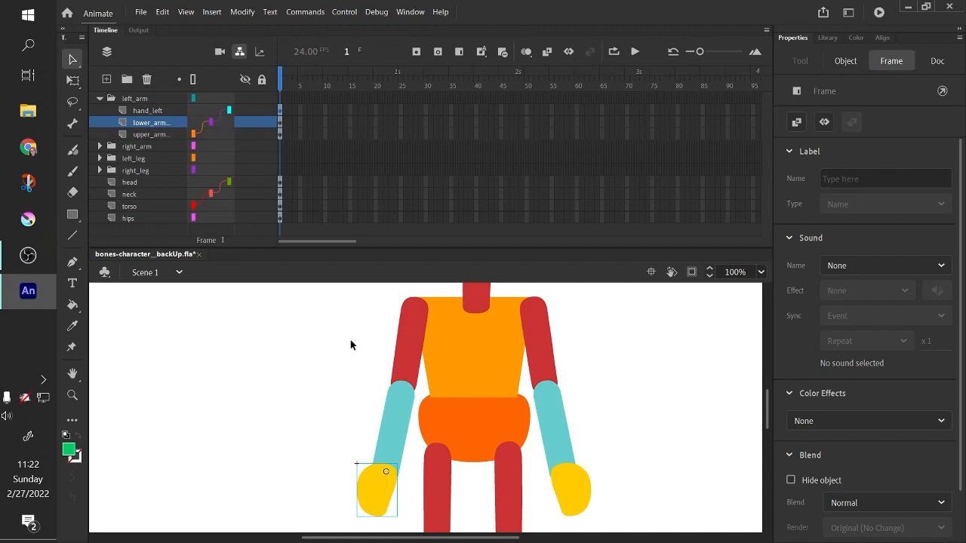
Step: Rotate the left upper arm outward with the Free Transform tool to test the arm's parenting
click(401, 359)
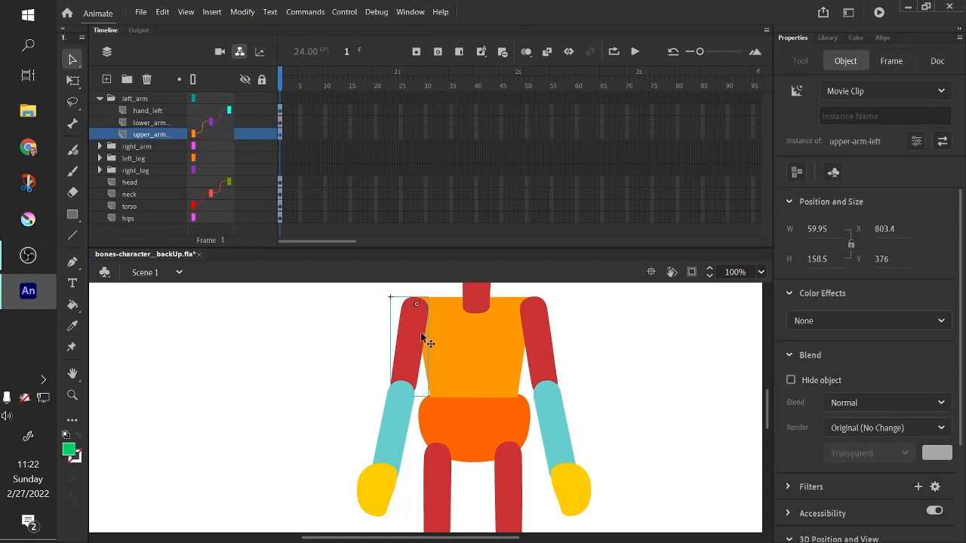
click(72, 80)
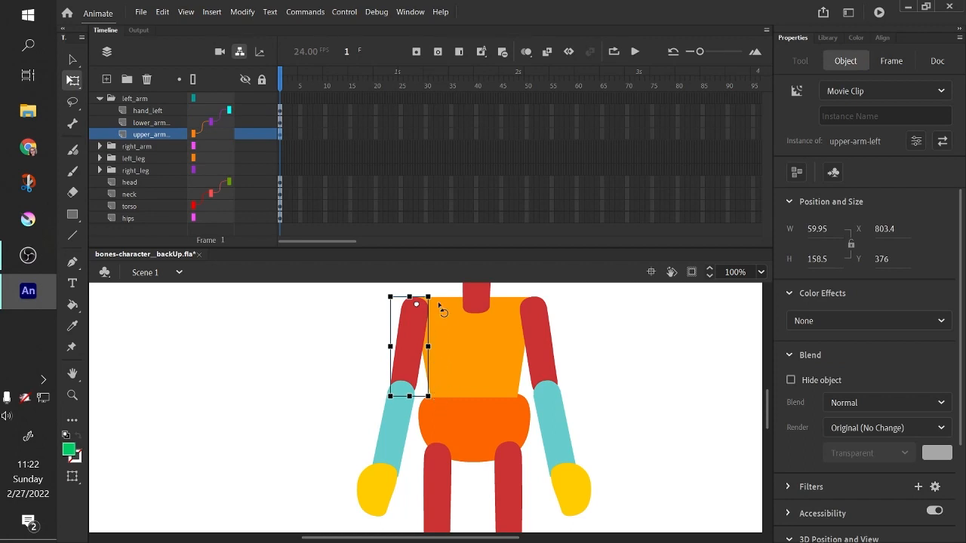
drag(442, 308, 481, 323)
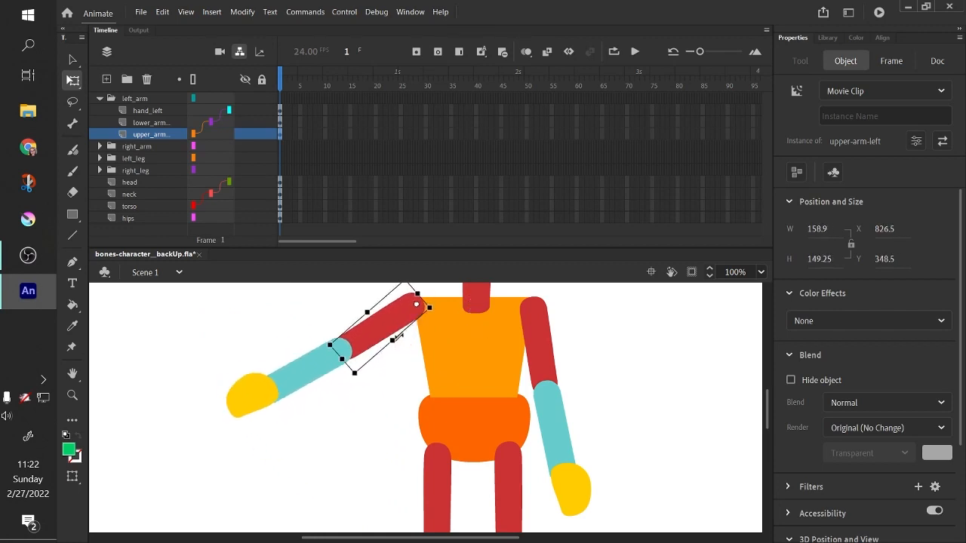
Step: Rotate the left lower arm and the left hand upward to test how the linked parts bend
click(332, 369)
drag(370, 366, 349, 361)
click(239, 323)
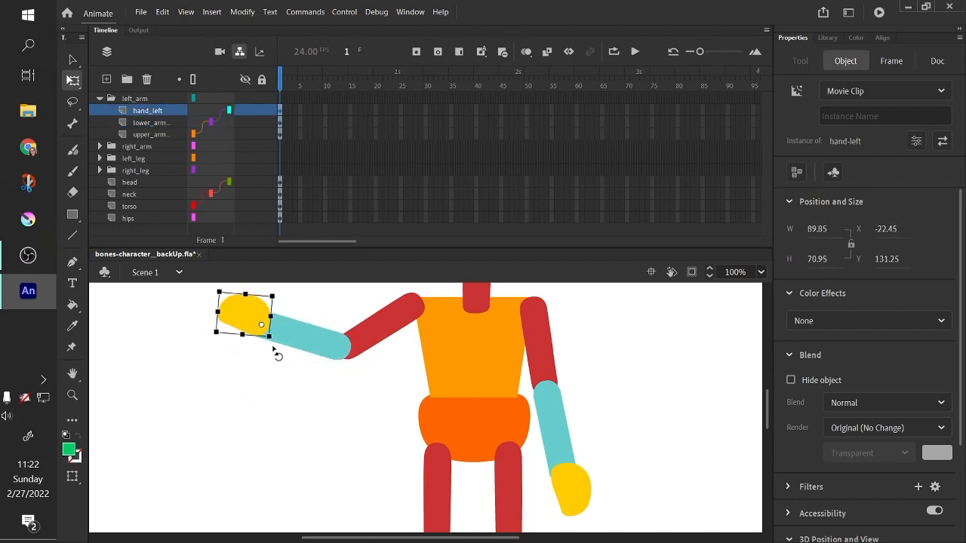
mouse_move(277, 354)
mouse_down()
mouse_move(264, 360)
mouse_move(284, 351)
mouse_move(274, 364)
mouse_up()
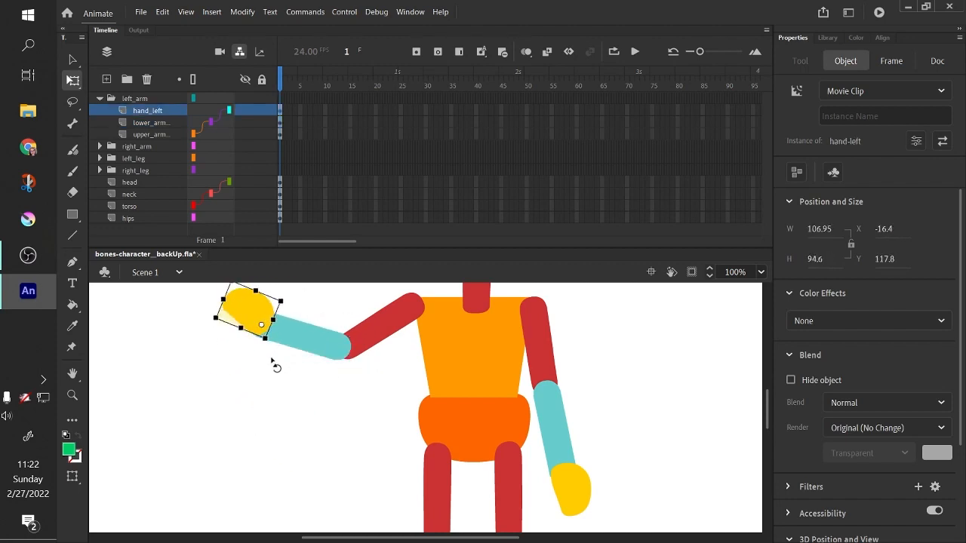
Step: Rotate the left upper arm and lower arm back down towards their resting pose
click(381, 342)
click(433, 319)
click(400, 321)
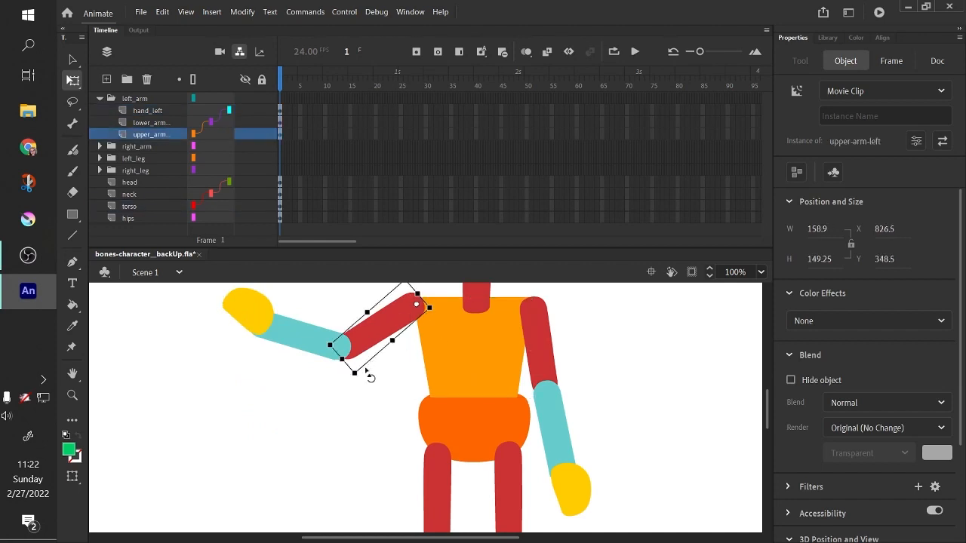
drag(360, 383, 408, 414)
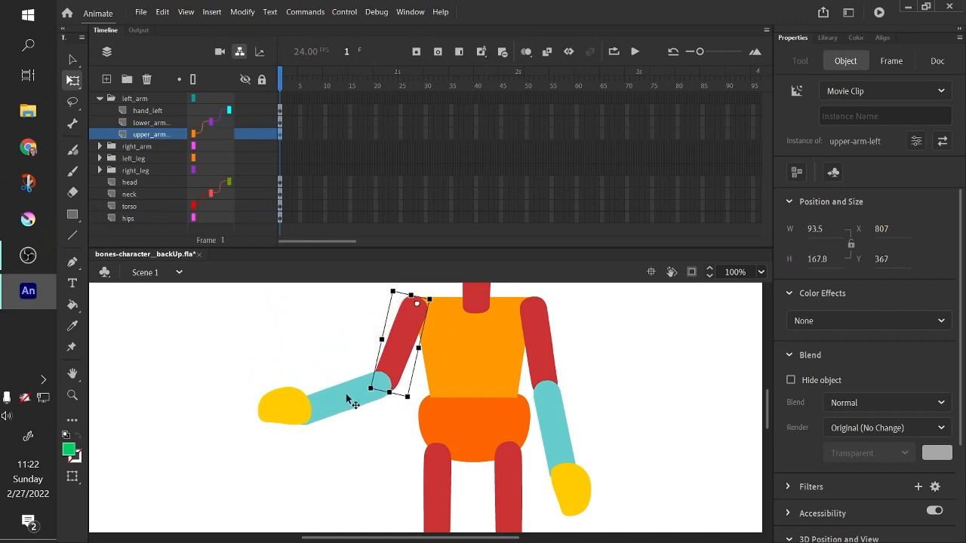
click(354, 402)
drag(313, 458, 381, 505)
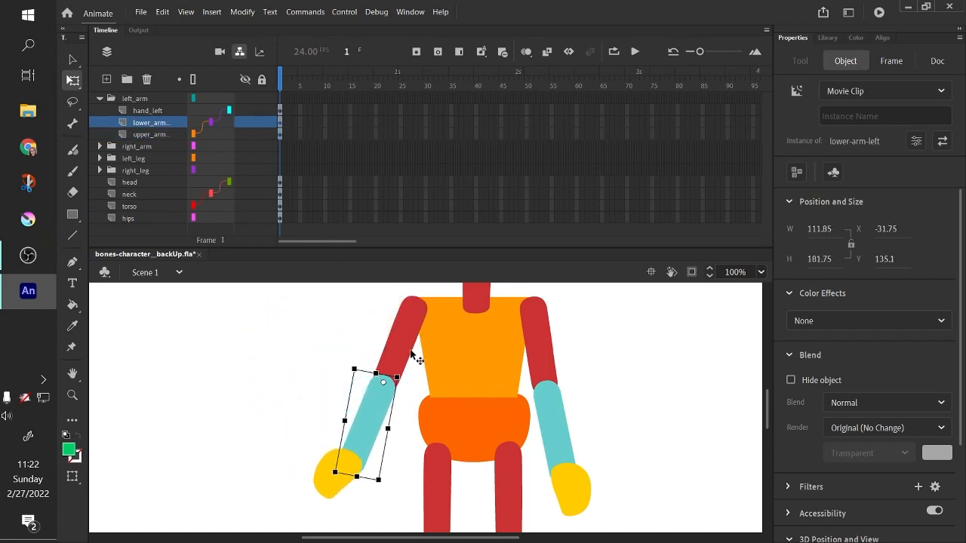
Step: Fine-tune the left upper arm's rotation beside the torso and straighten the left hand
click(417, 358)
drag(419, 407, 437, 416)
click(384, 480)
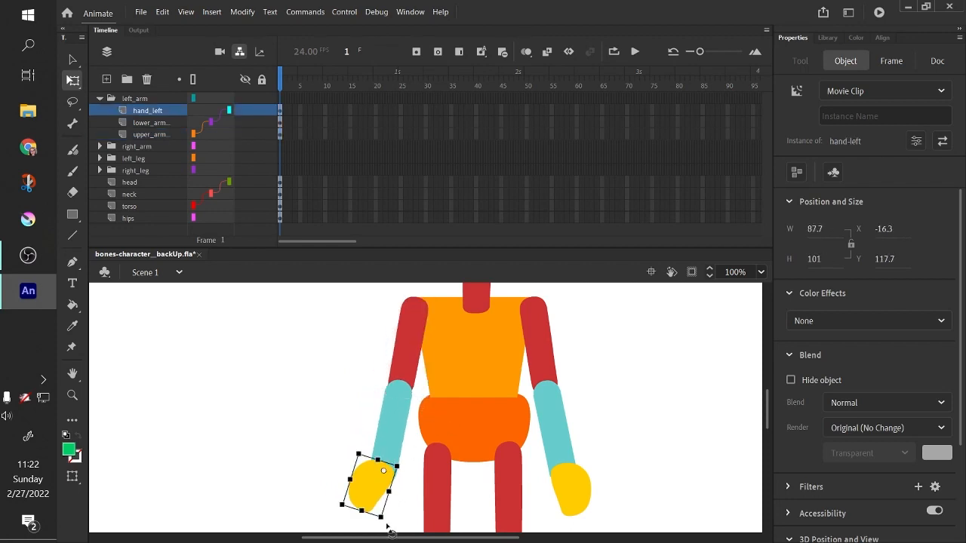
drag(386, 524, 400, 524)
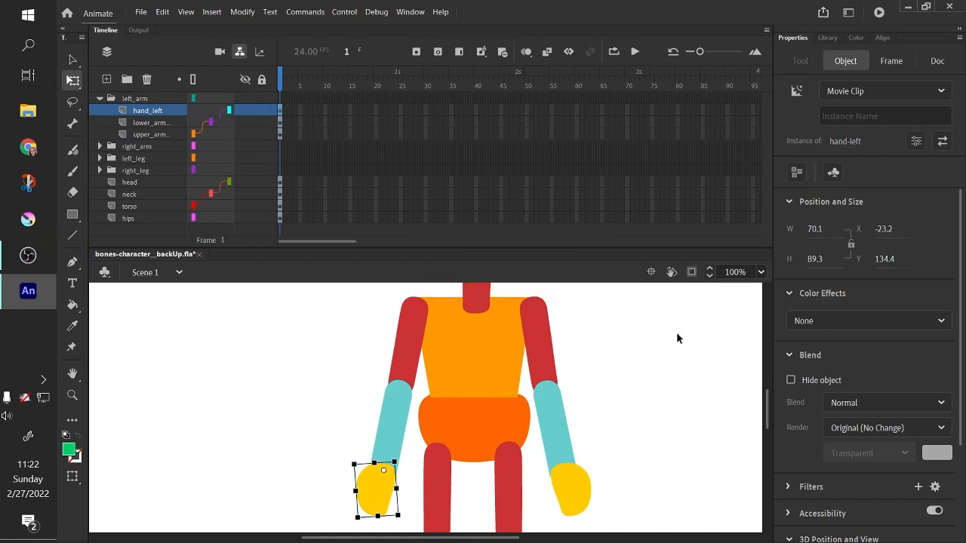
Step: Try rotating the torso slightly with Free Transform to see whether the left arm follows, then undo the rotation
scroll(764, 400, up, 3)
scroll(767, 405, down, 4)
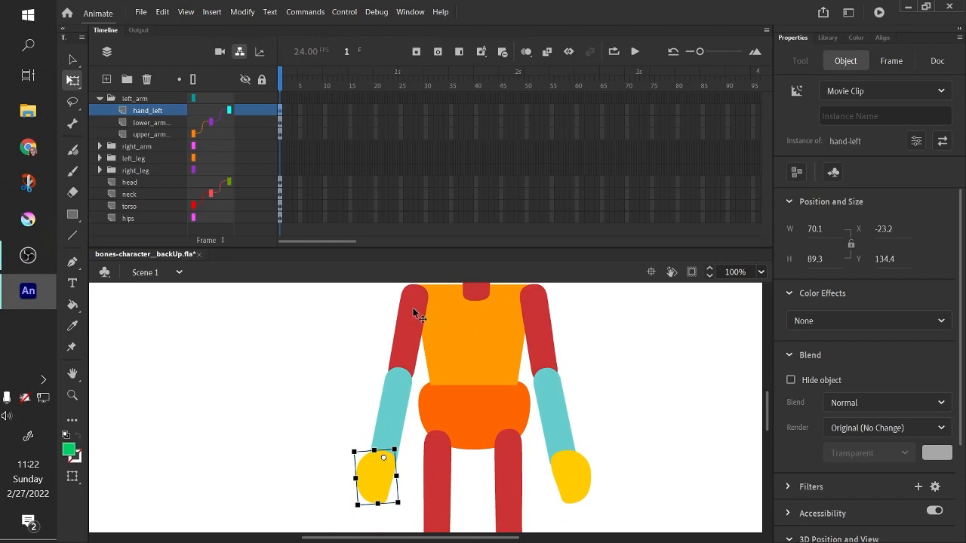
mouse_move(413, 309)
mouse_down()
mouse_move(349, 294)
mouse_move(414, 310)
mouse_up()
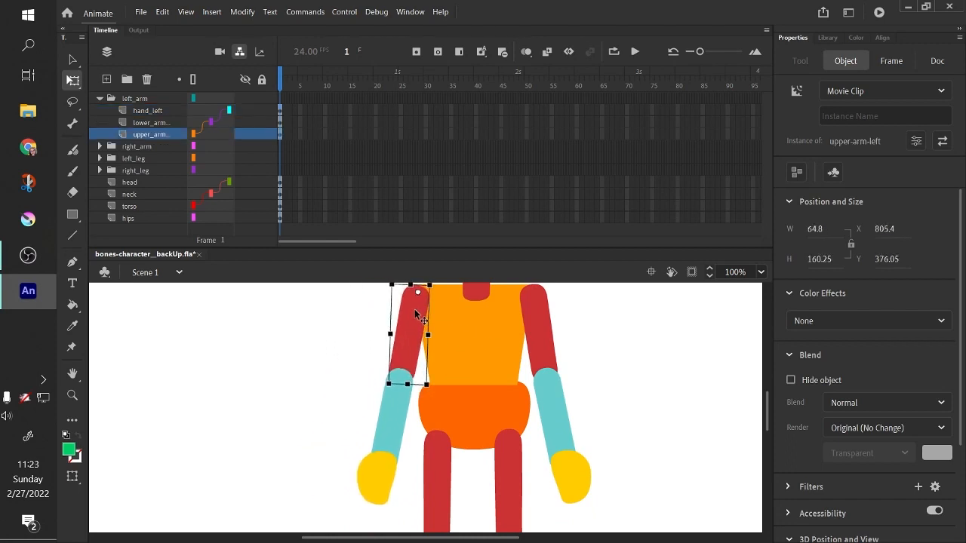
click(488, 344)
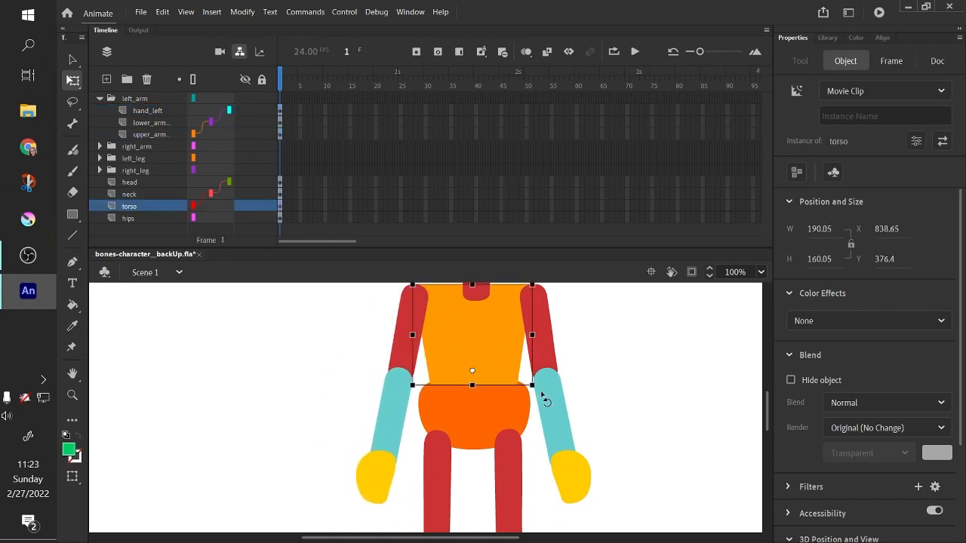
mouse_move(542, 397)
mouse_down()
mouse_move(553, 381)
mouse_move(543, 400)
mouse_up()
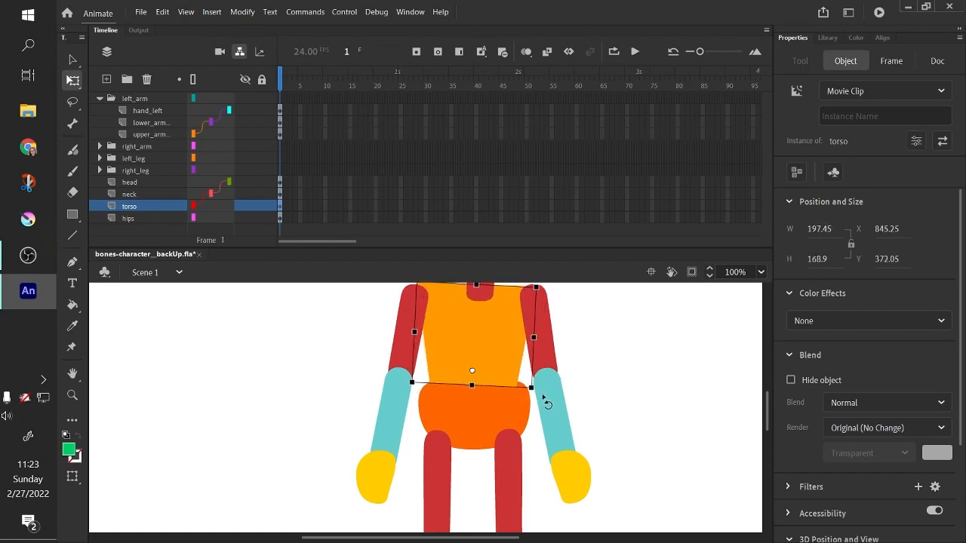
key(ctrl+z)
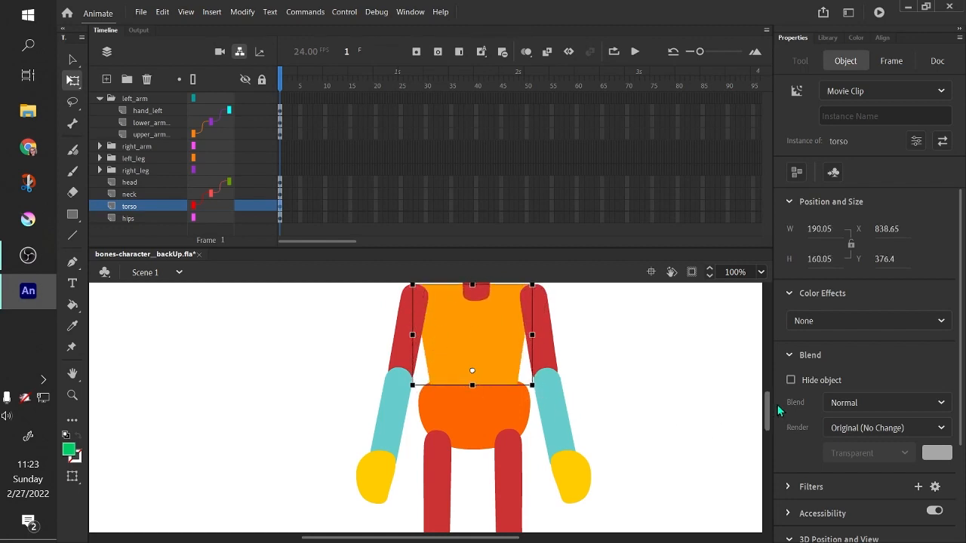
Step: Parent the left upper arm layer to the torso layer
scroll(771, 413, down, 5)
drag(769, 445, 768, 402)
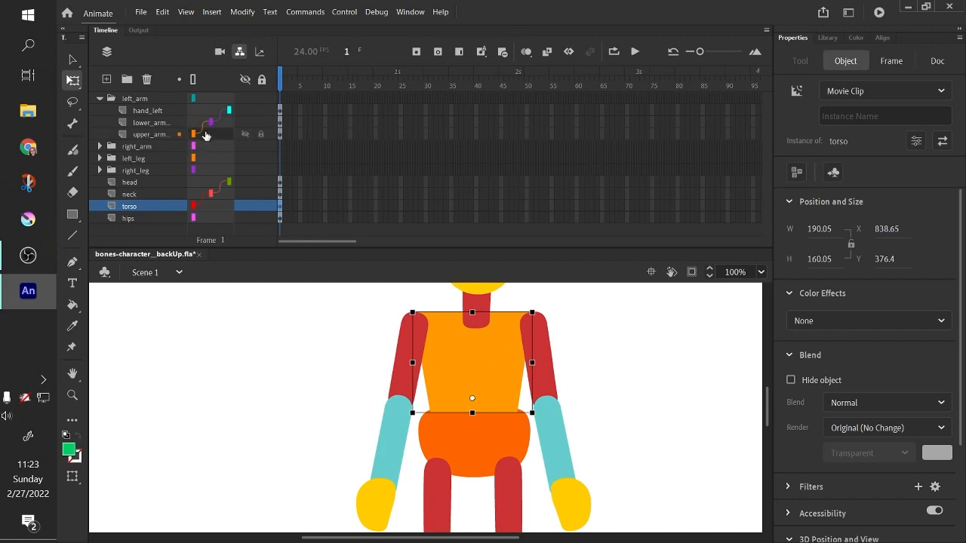
drag(203, 133, 208, 206)
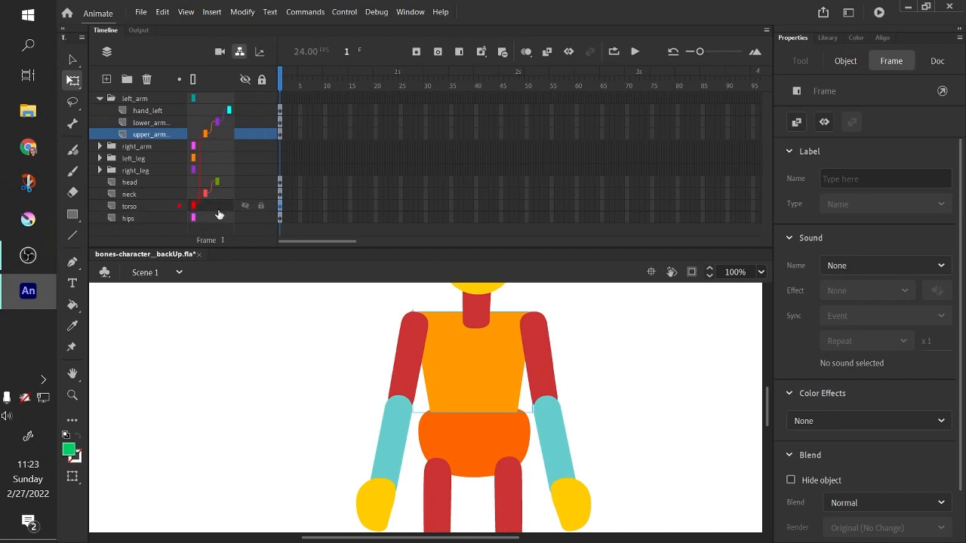
Step: Test the left arm's link by rotating the torso slightly about its lower pivot point, then restore its original rotation
click(386, 369)
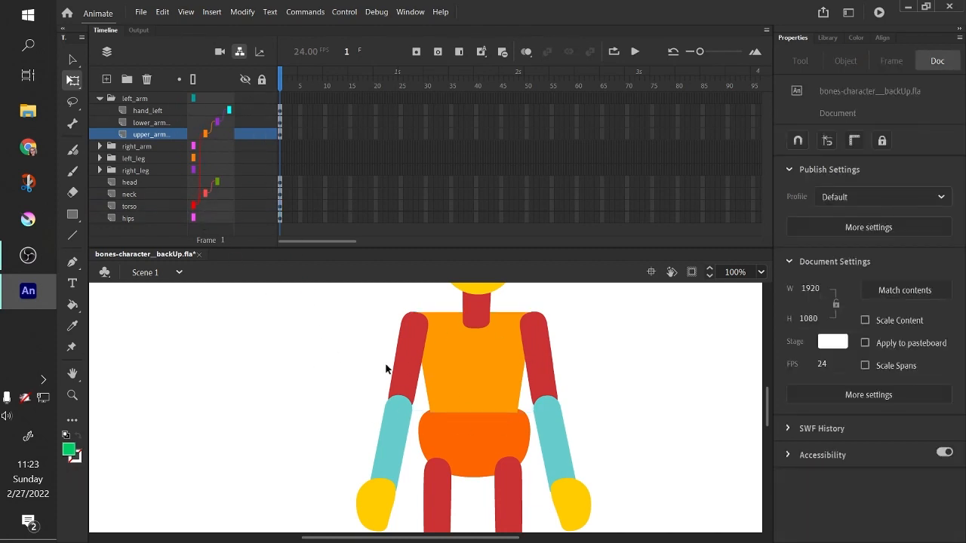
click(402, 351)
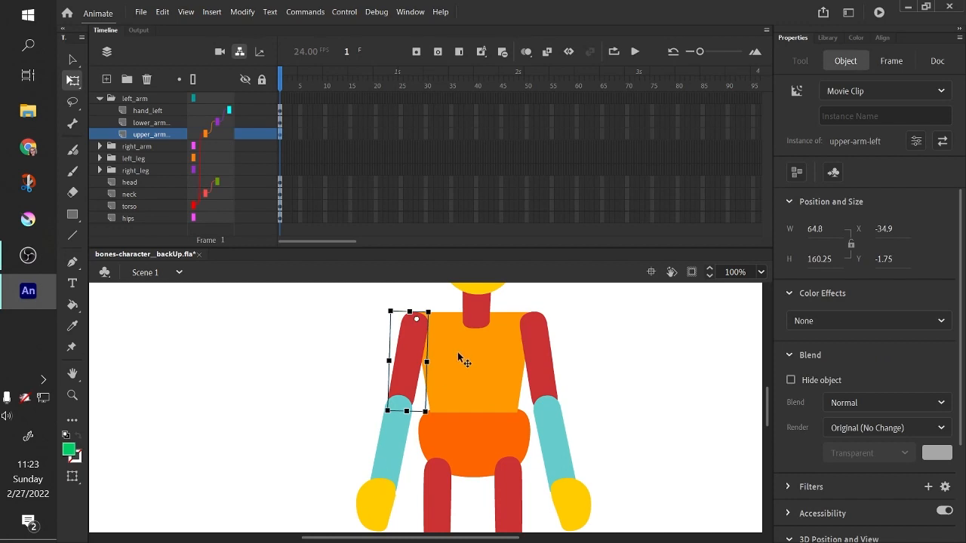
click(457, 352)
click(405, 384)
click(361, 400)
click(415, 331)
click(487, 361)
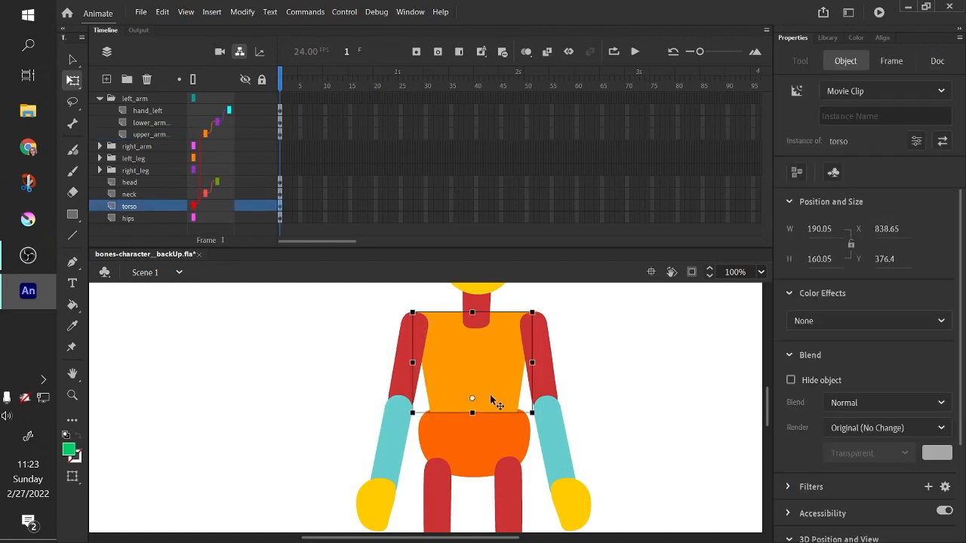
mouse_move(539, 422)
mouse_down()
mouse_move(571, 371)
mouse_move(504, 466)
mouse_move(567, 379)
mouse_move(522, 466)
mouse_move(550, 406)
mouse_move(539, 420)
mouse_up()
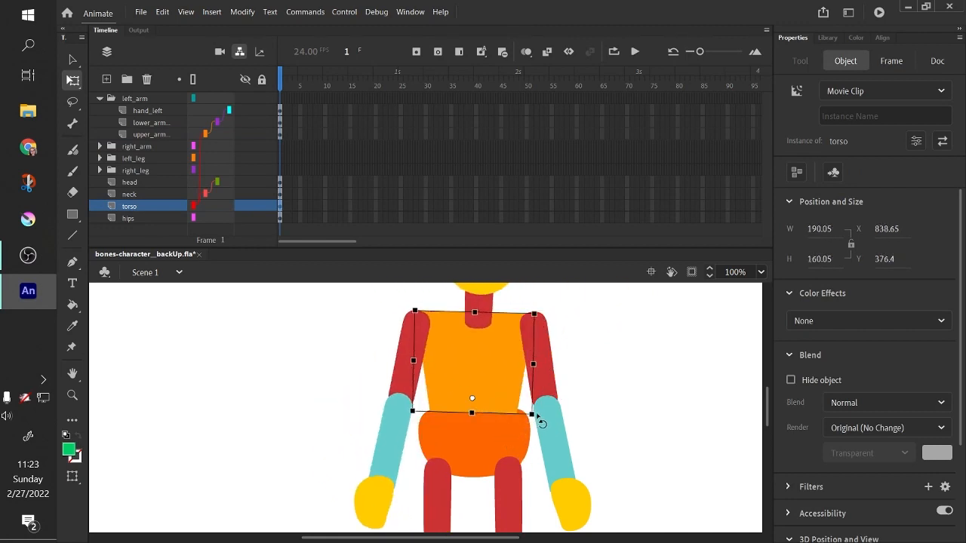
Step: Fit the whole stage in the window to show the full character and clear the selection
drag(768, 408, 771, 384)
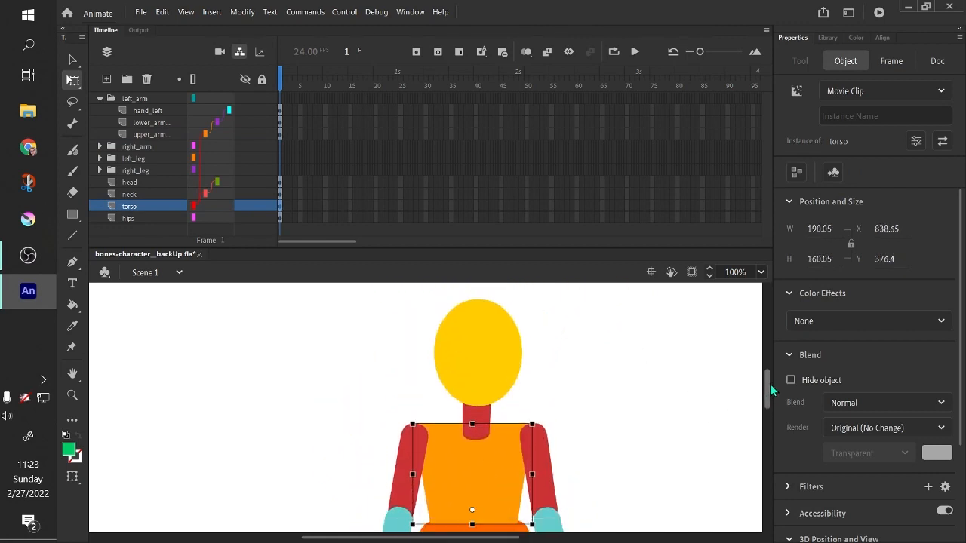
click(762, 272)
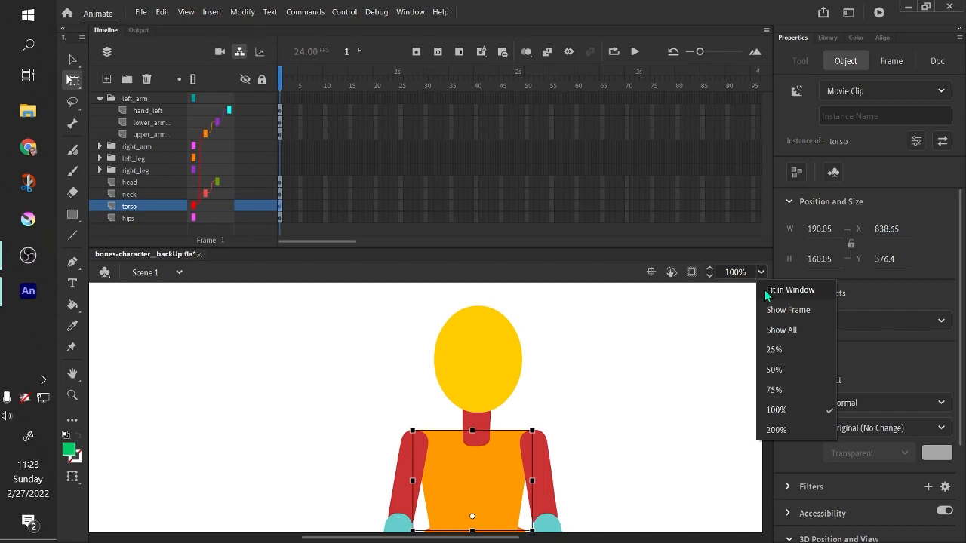
click(789, 290)
click(332, 363)
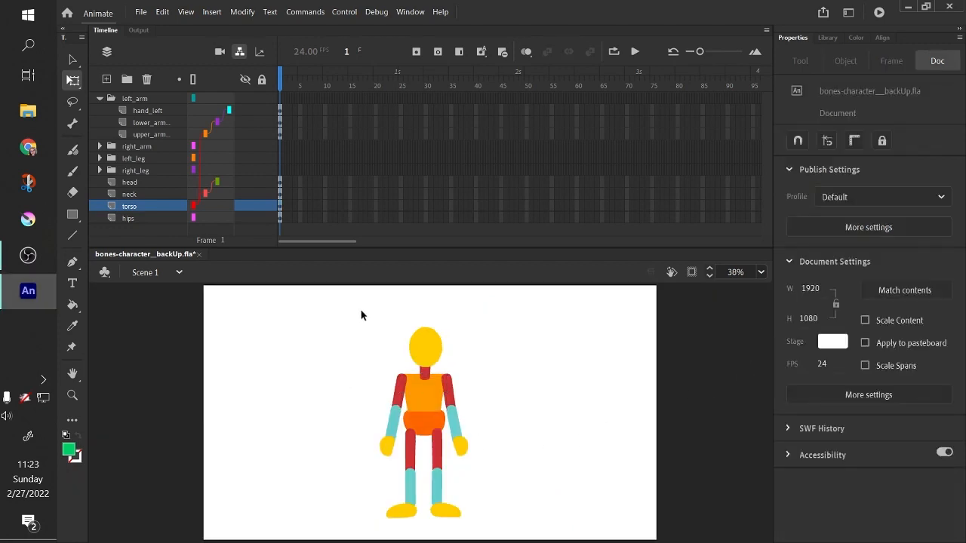
drag(361, 302, 517, 541)
click(338, 391)
Step: Parent hand_right to the right lower arm, the lower arm to the upper arm and that to the torso, and collapse both arm folders
click(252, 110)
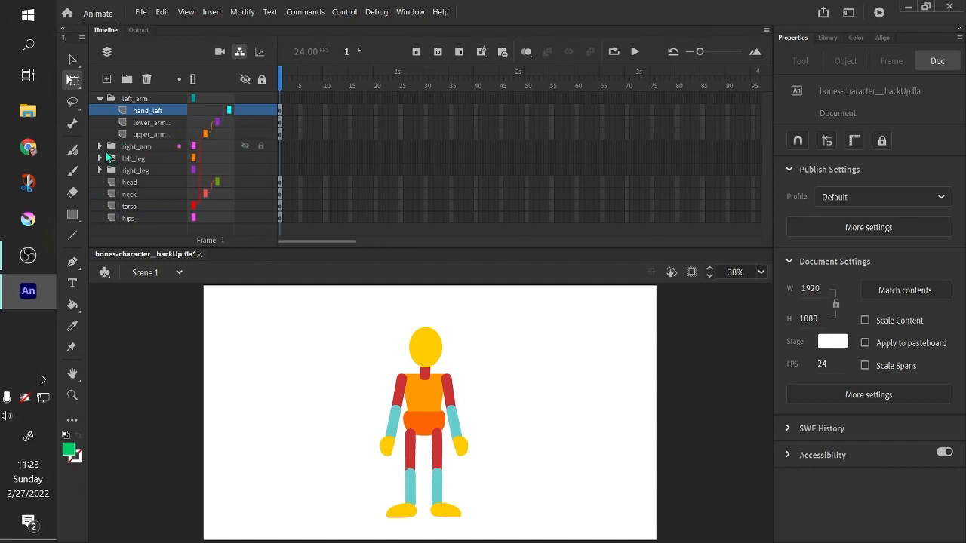
click(99, 147)
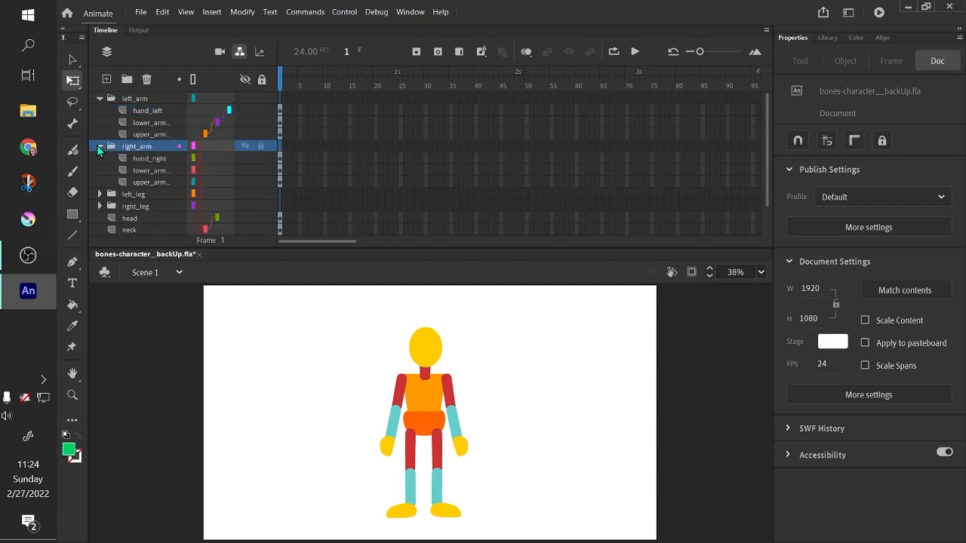
mouse_move(213, 161)
mouse_down()
mouse_move(209, 241)
mouse_move(215, 221)
mouse_up()
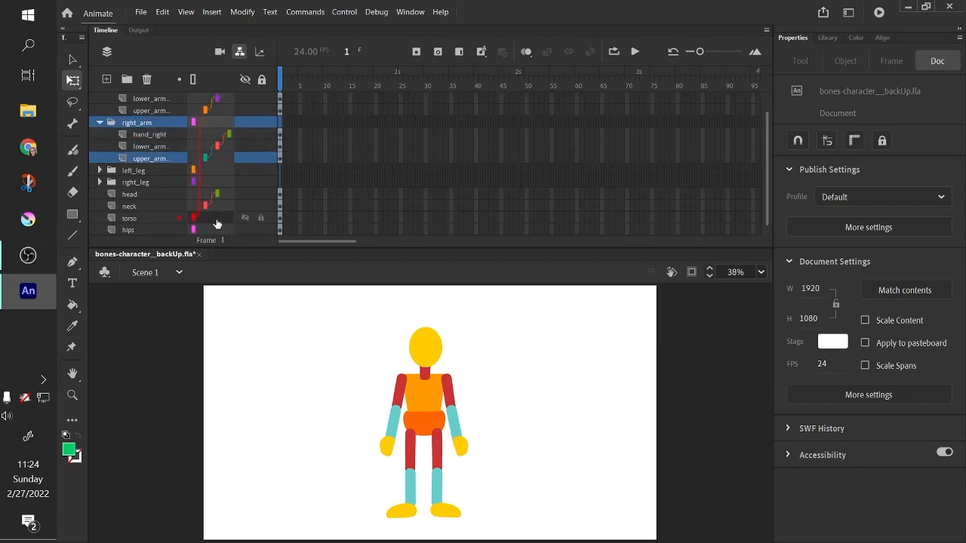
click(99, 122)
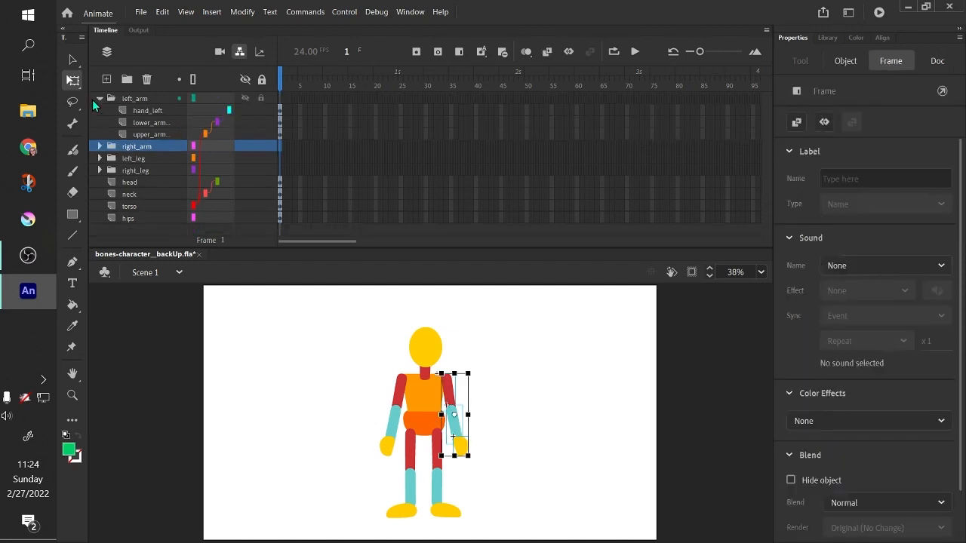
click(101, 99)
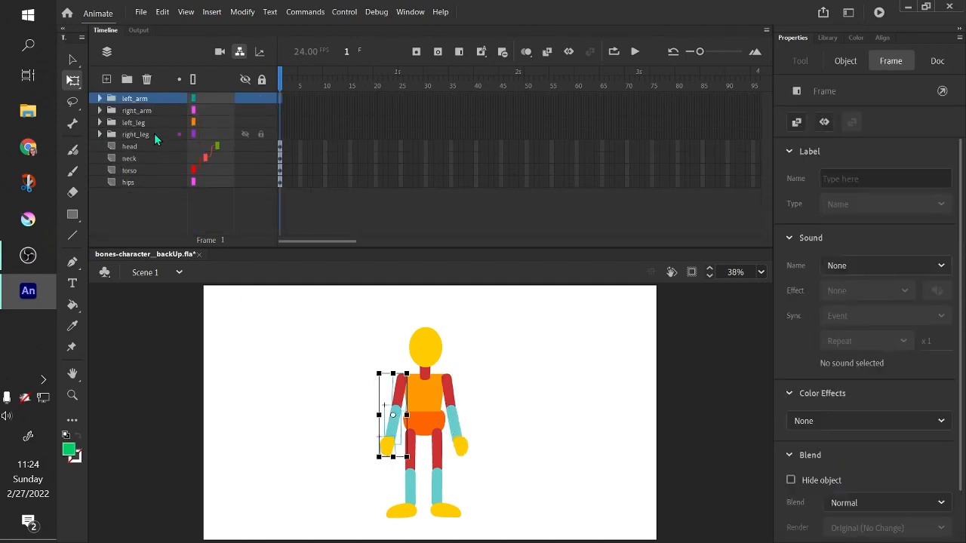
Step: Rotate the torso clockwise to test that the head and both arms follow, then undo the rotation
click(154, 170)
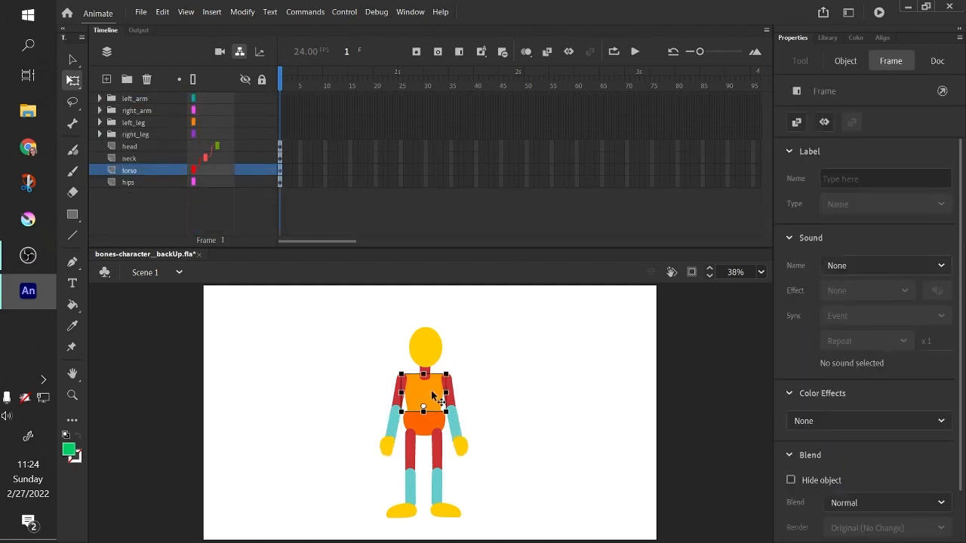
drag(431, 395, 460, 371)
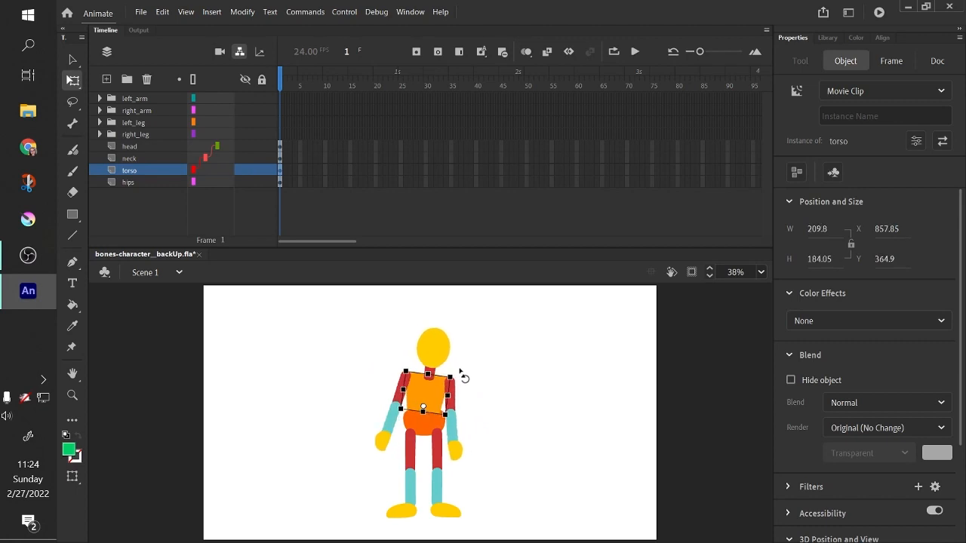
key(ctrl+z)
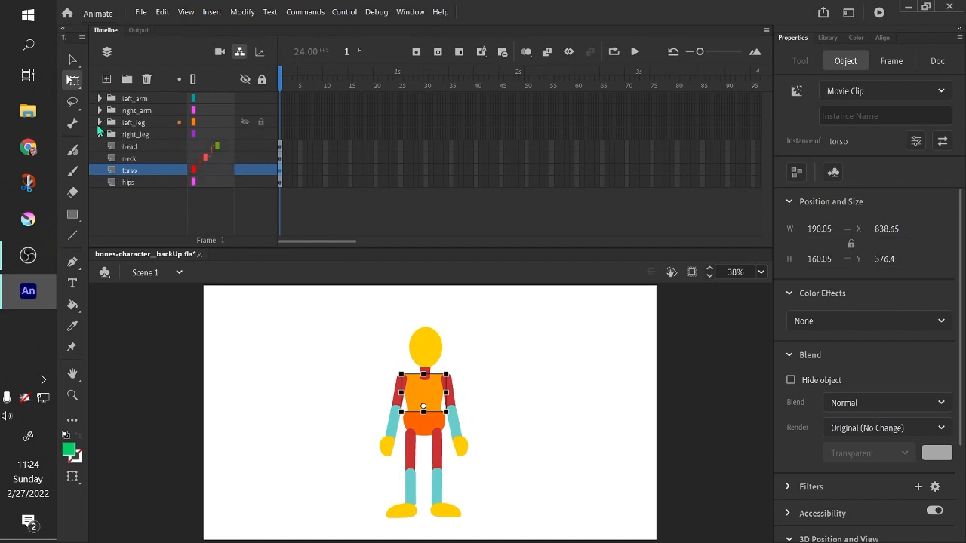
Step: In the left_leg and right_leg folders, parent each foot layer to its lower leg and each lower leg to its upper leg
click(98, 123)
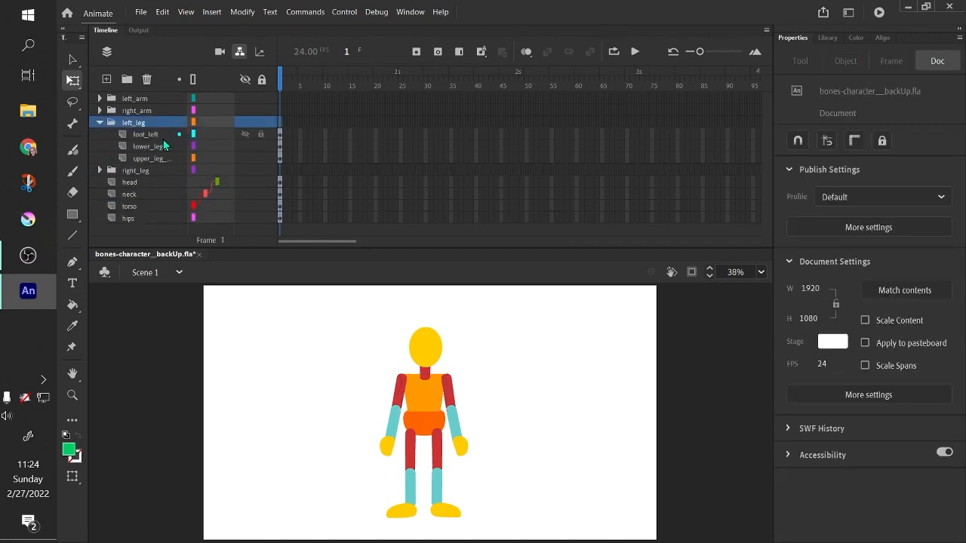
click(100, 170)
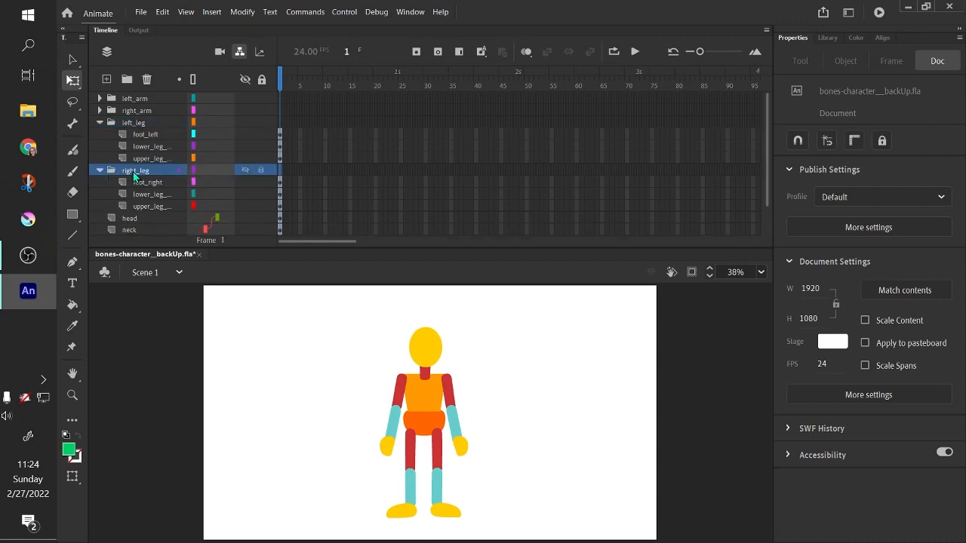
click(406, 515)
click(408, 489)
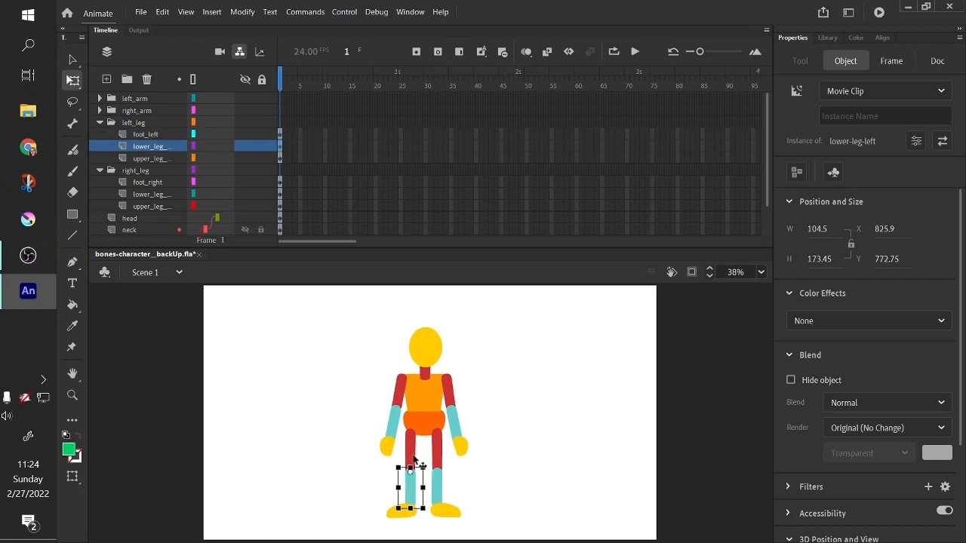
click(412, 452)
click(215, 135)
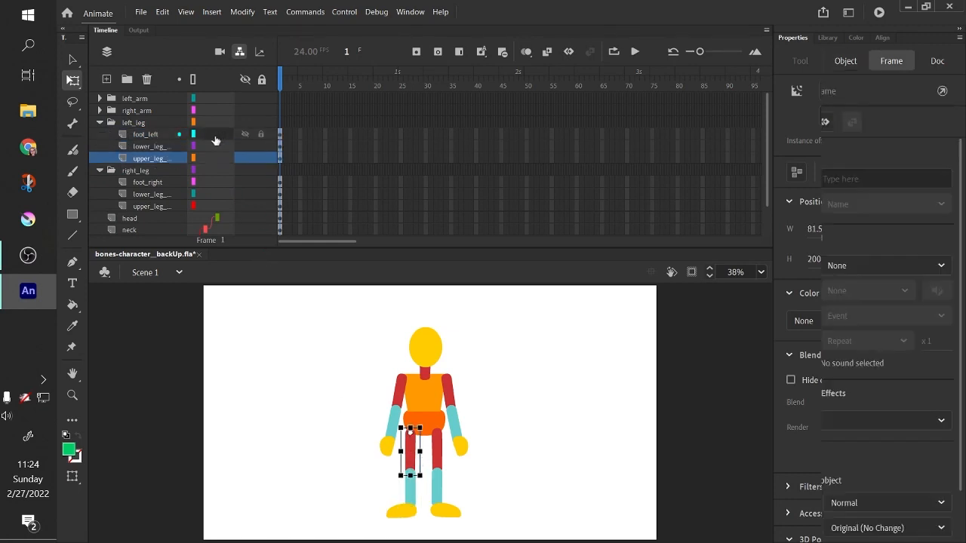
drag(205, 147, 201, 158)
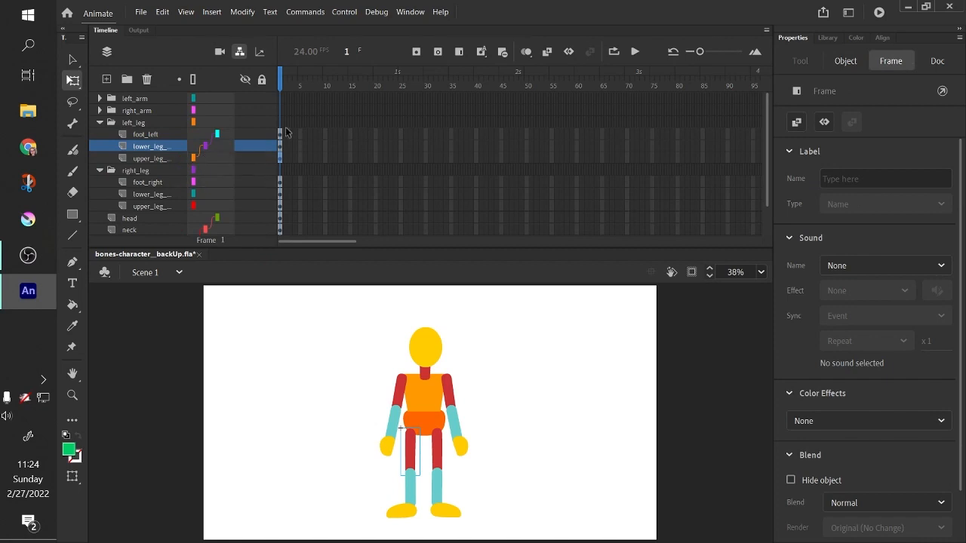
drag(210, 187, 218, 218)
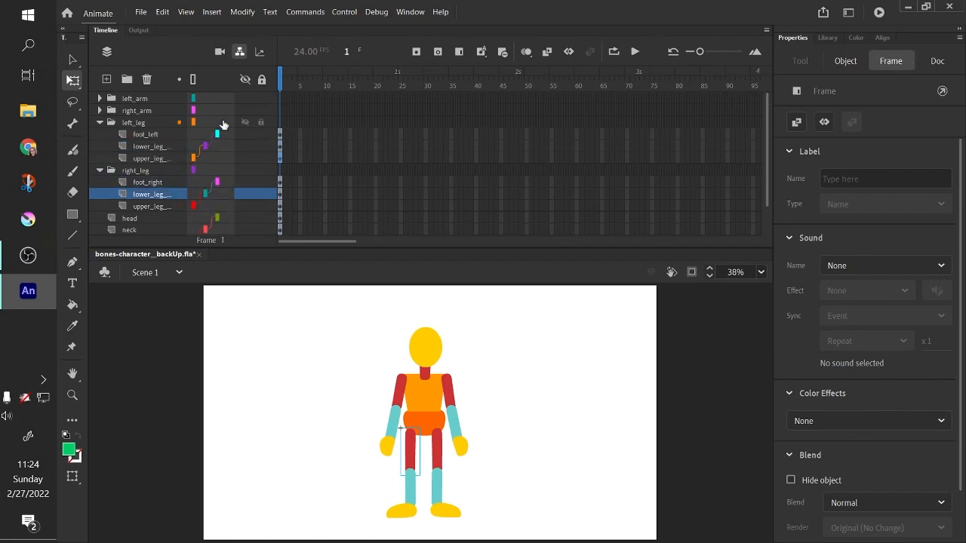
Step: Nudge the left upper leg slightly inward and down, and parent both upper leg layers to the hips layer
click(440, 450)
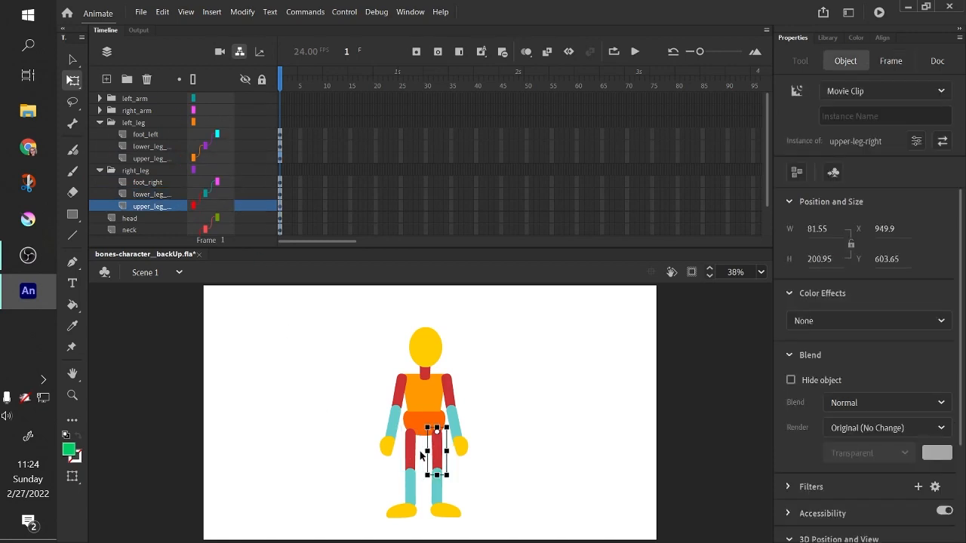
click(415, 457)
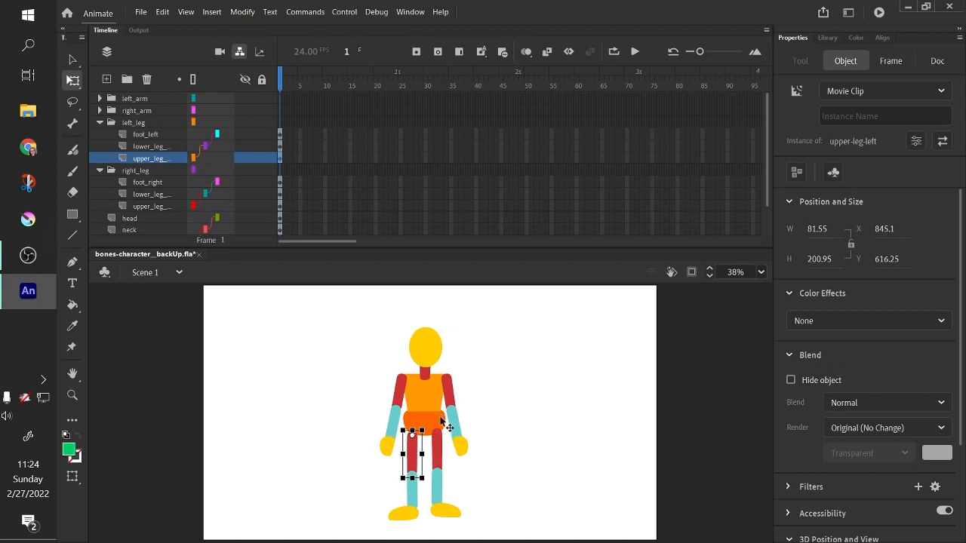
click(441, 418)
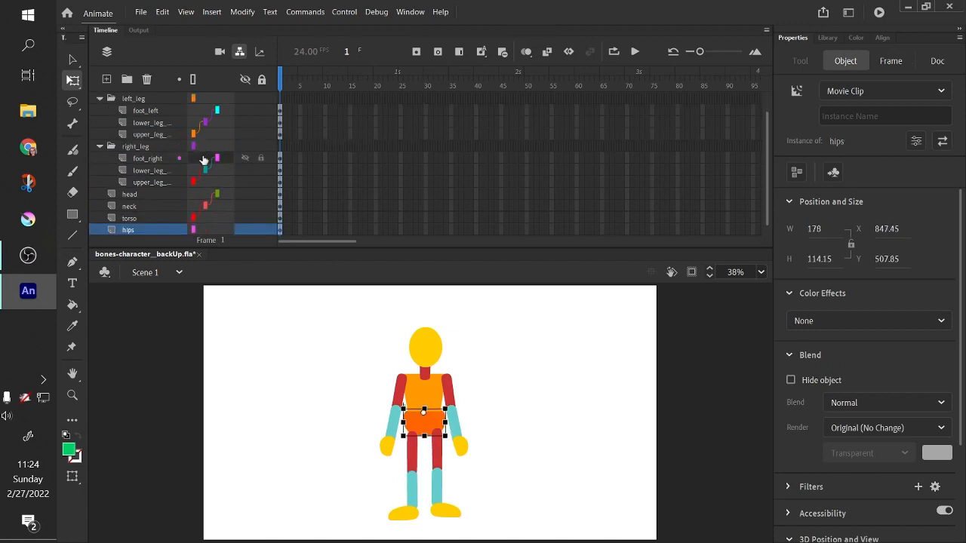
drag(203, 136, 216, 230)
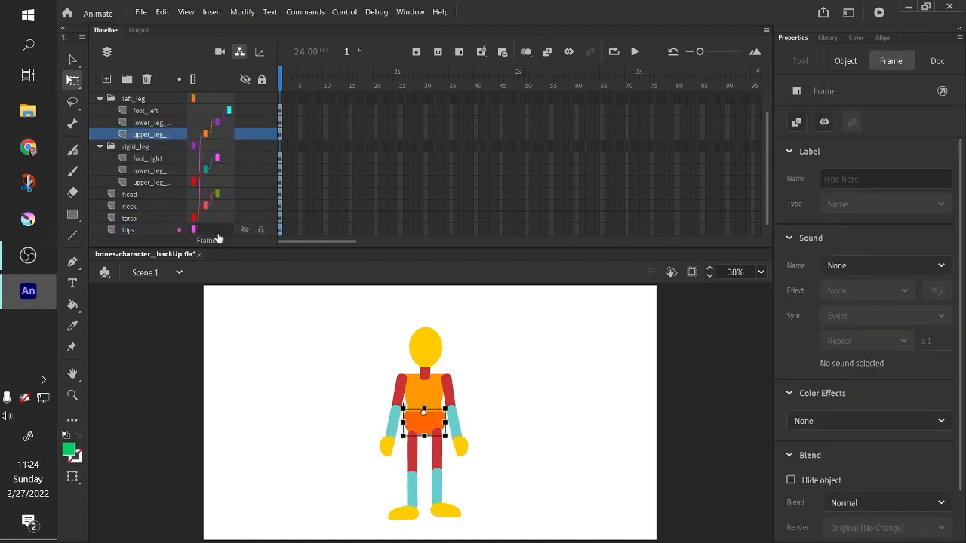
drag(208, 179, 213, 231)
scroll(240, 171, up, 1)
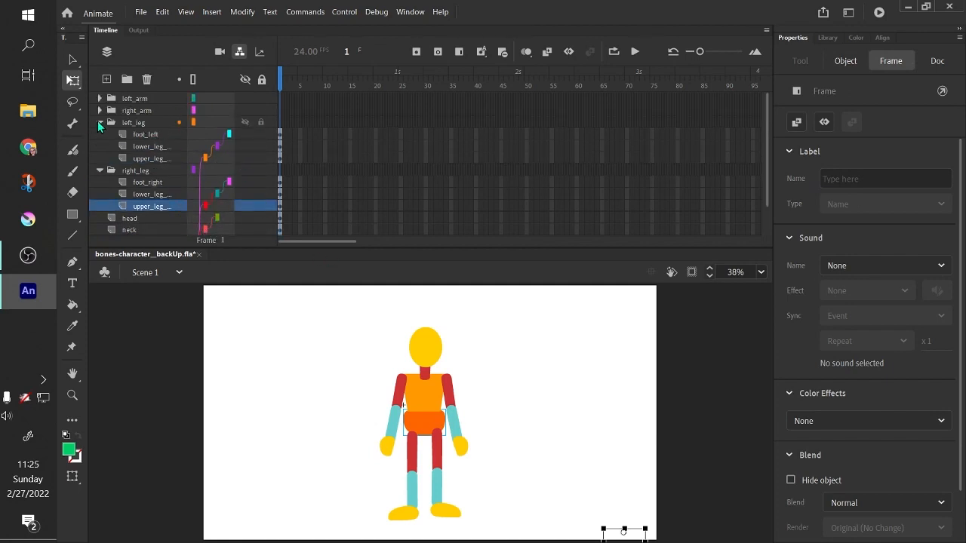
click(100, 123)
click(100, 135)
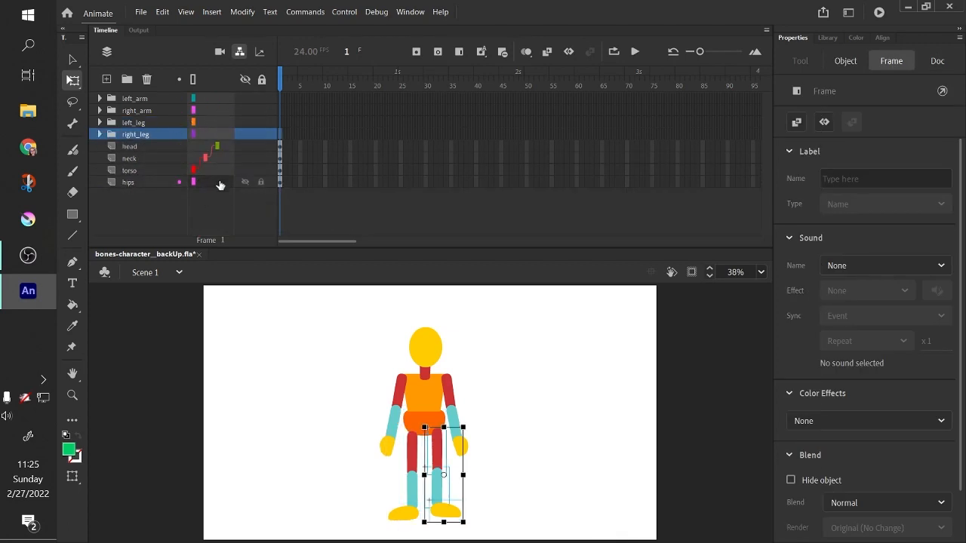
click(99, 135)
click(100, 122)
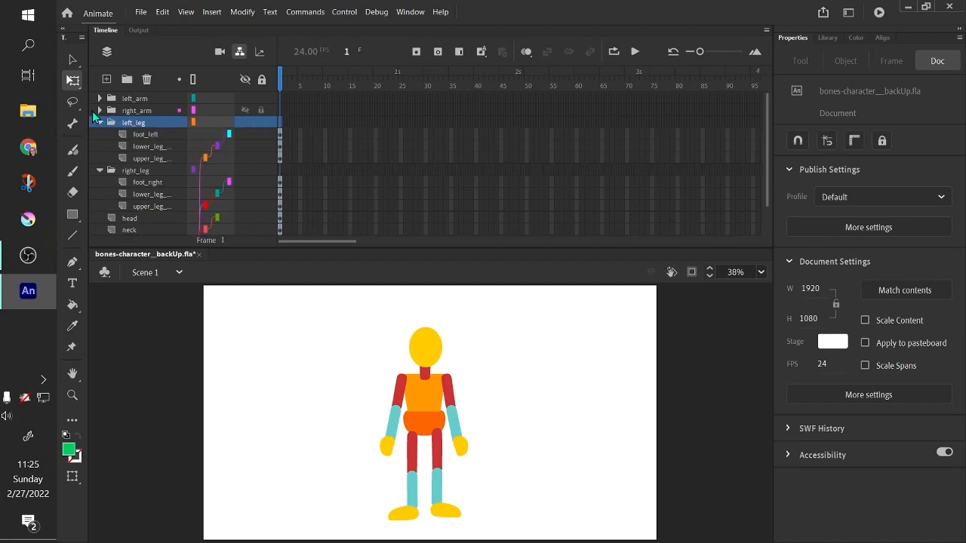
Step: Expand both arm folders and enlarge the timeline to review all parenting links, then shrink it to give the stage full room
click(99, 111)
click(99, 99)
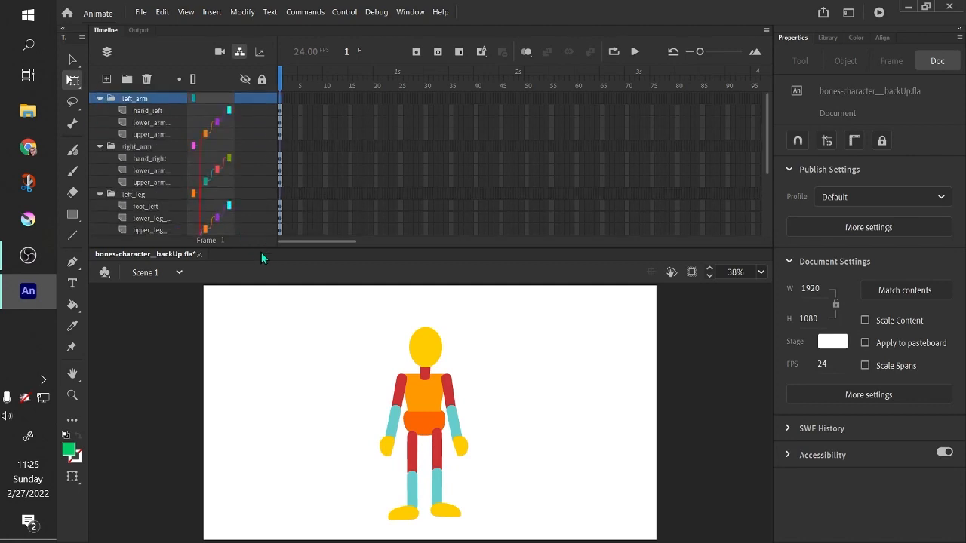
drag(262, 248, 270, 351)
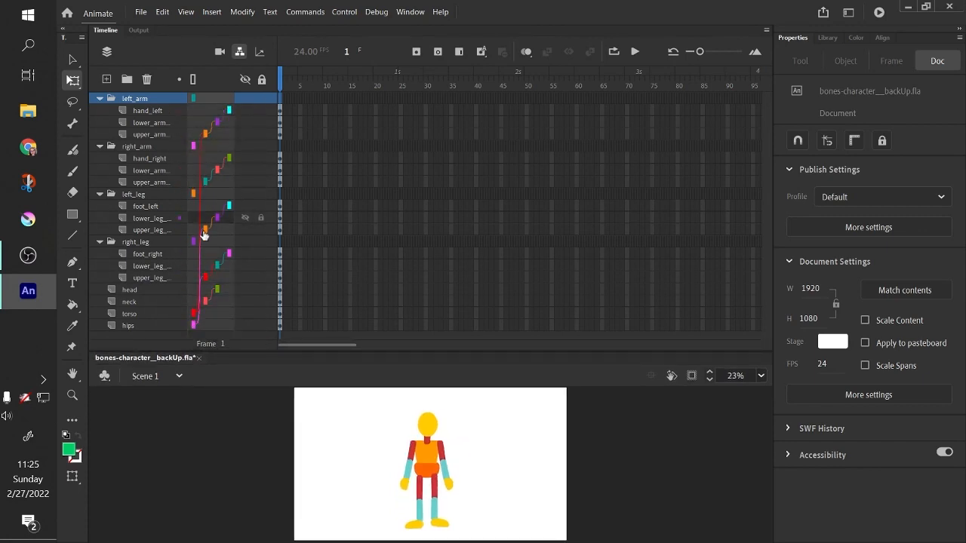
drag(358, 349, 362, 233)
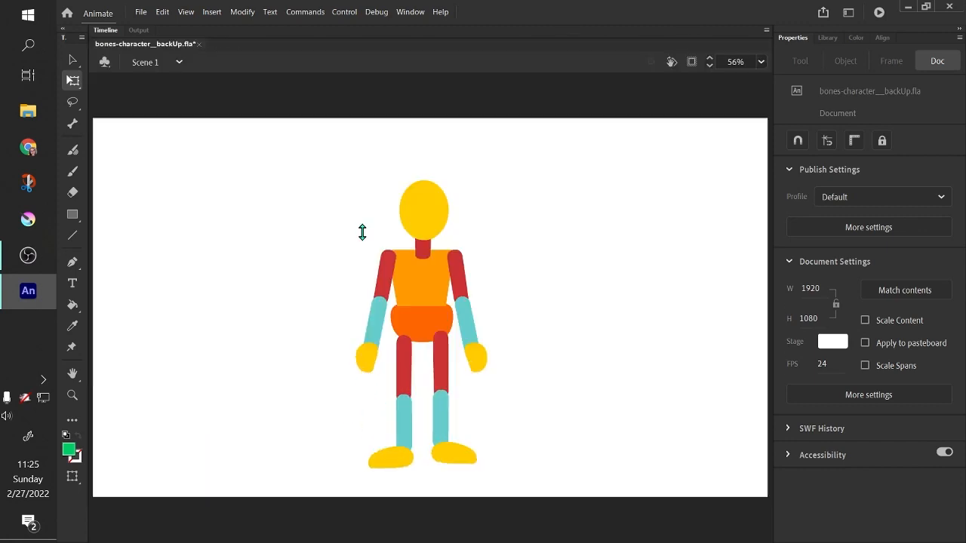
Step: Rotate the torso and the hips slightly and return them upright to test how the linked limbs respond
click(428, 291)
mouse_move(464, 250)
mouse_down()
mouse_move(434, 235)
mouse_move(473, 258)
mouse_move(448, 246)
mouse_move(459, 269)
mouse_up()
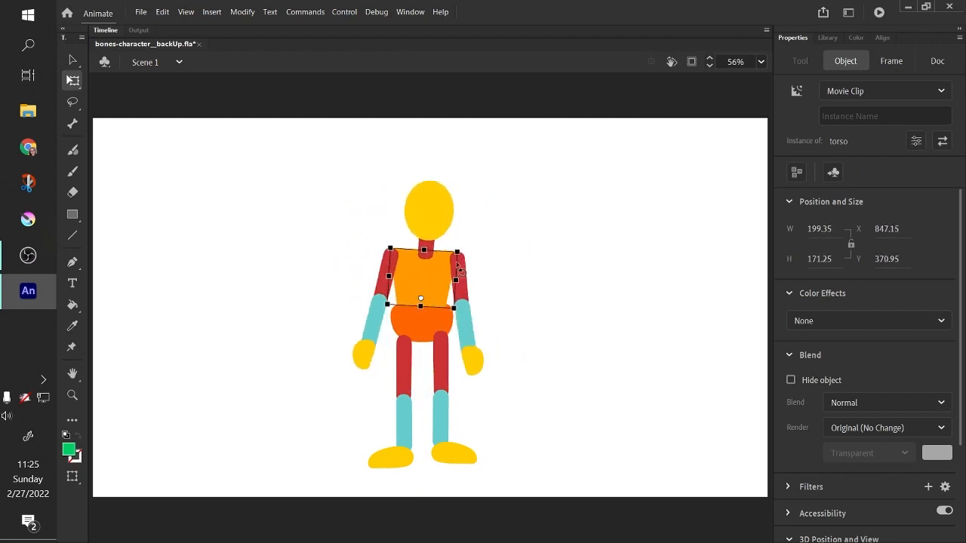
click(430, 333)
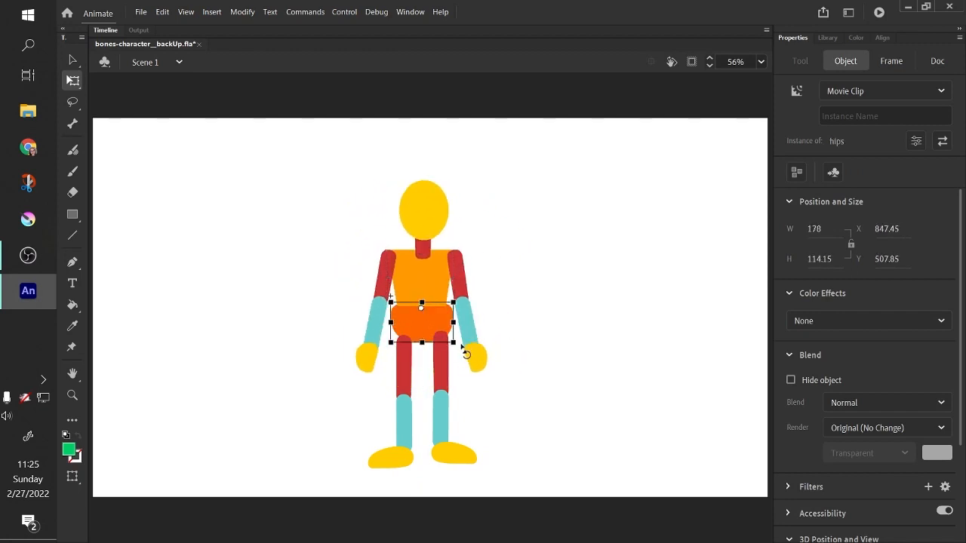
drag(461, 345, 465, 367)
Step: Try a running pose by rotating the torso counterclockwise and the hips clockwise, and swinging the right upper leg outward
click(437, 276)
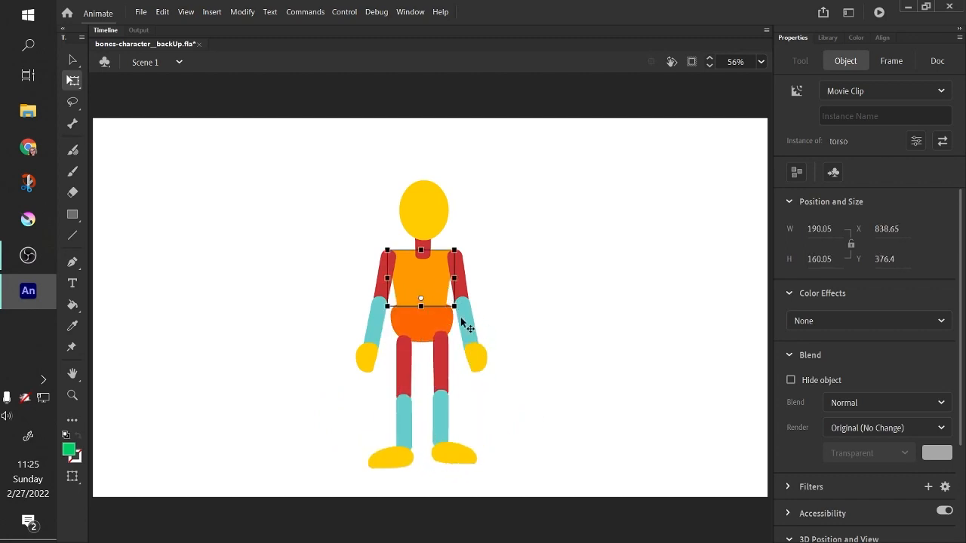
drag(466, 323, 470, 310)
click(426, 336)
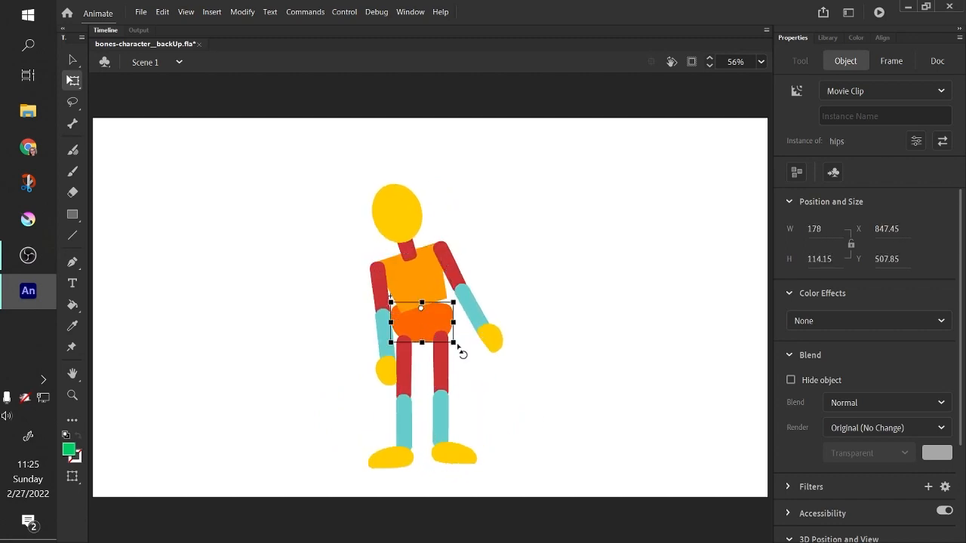
drag(463, 356, 452, 367)
click(417, 384)
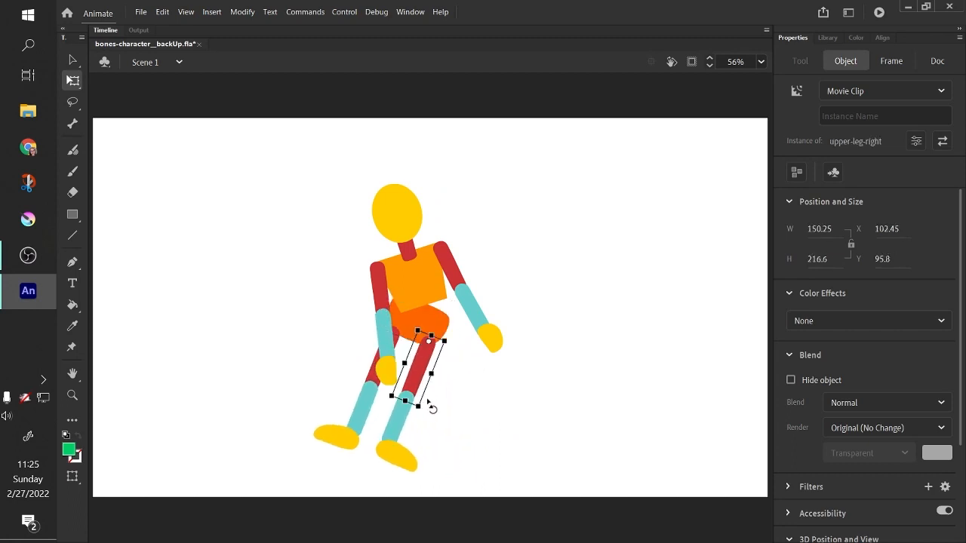
drag(431, 403, 484, 390)
Step: Raise the right lower arm to near horizontal, swing the left upper arm up and outward, and tilt the neck counterclockwise
click(473, 300)
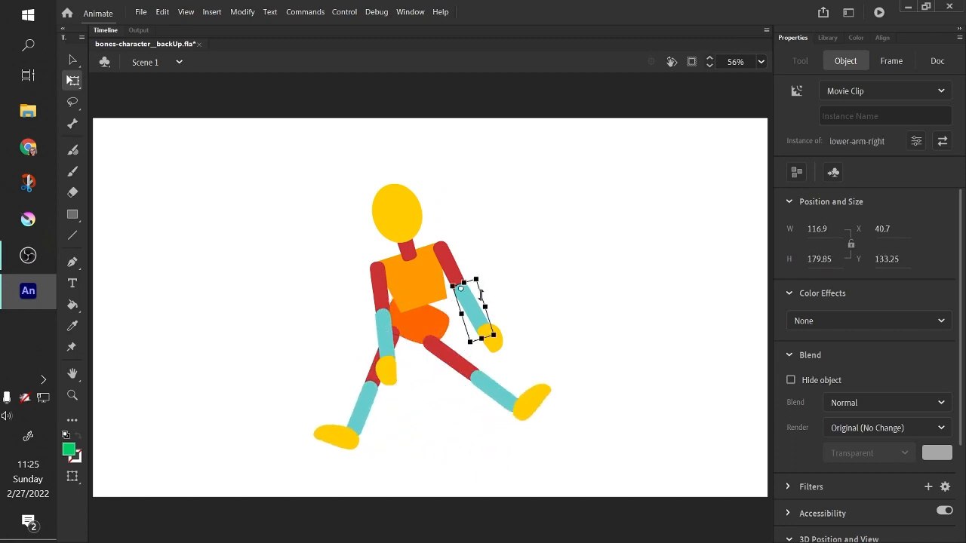
drag(488, 288, 454, 195)
click(380, 293)
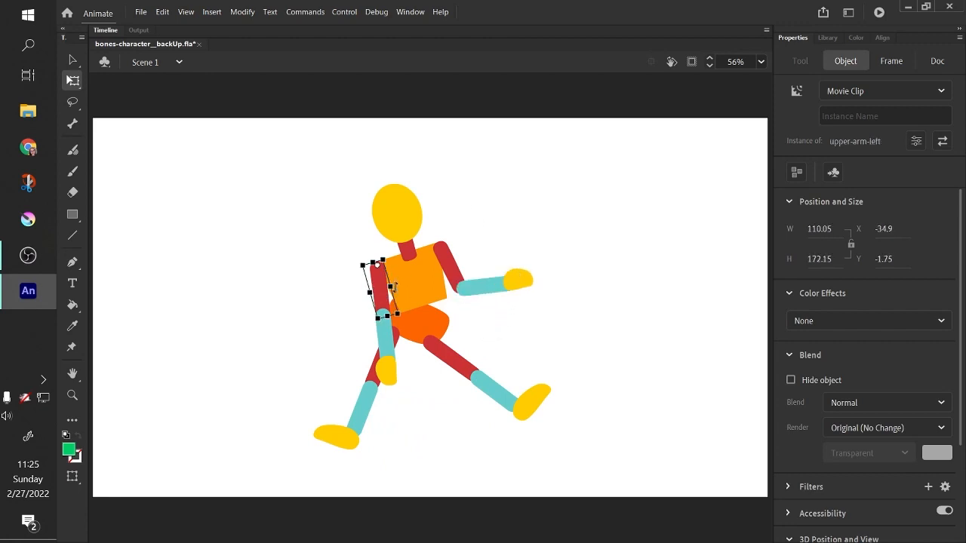
drag(408, 318, 293, 266)
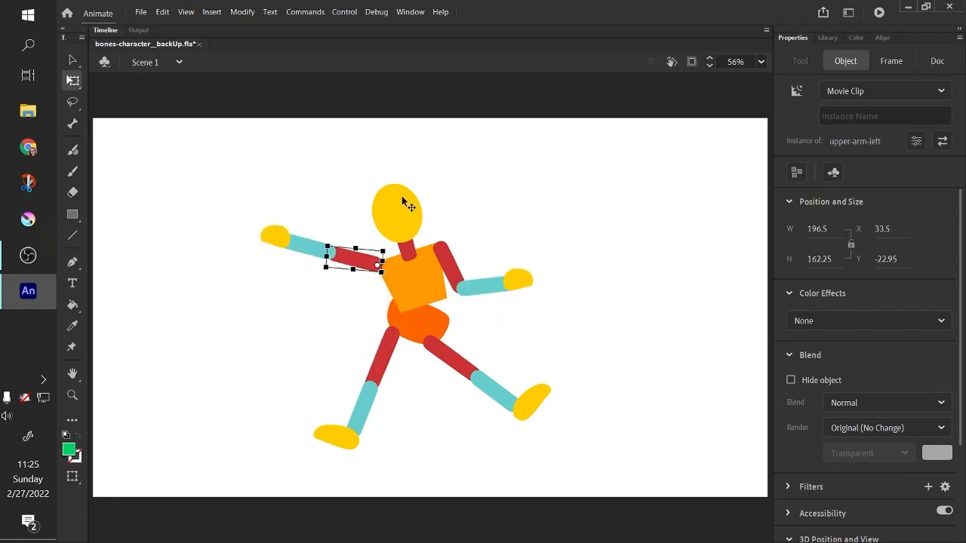
click(405, 200)
click(414, 253)
mouse_move(434, 268)
mouse_down()
mouse_move(452, 243)
mouse_move(441, 264)
mouse_up()
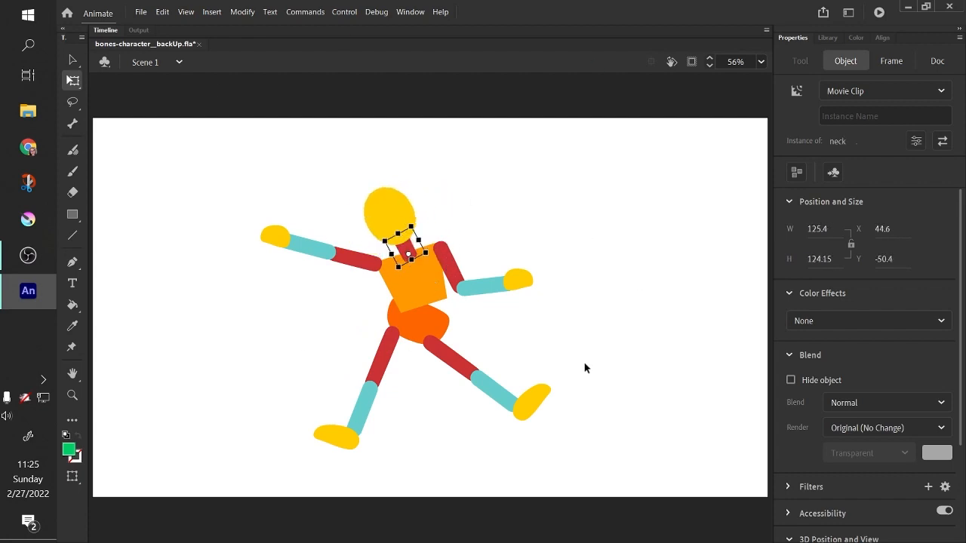
Step: Undo all the test pose rotations to bring the character back to its upright standing pose
key(ctrl+z)
key(ctrl+z)
key(ctrl+z)
key(ctrl+z)
key(ctrl+z)
key(ctrl+z)
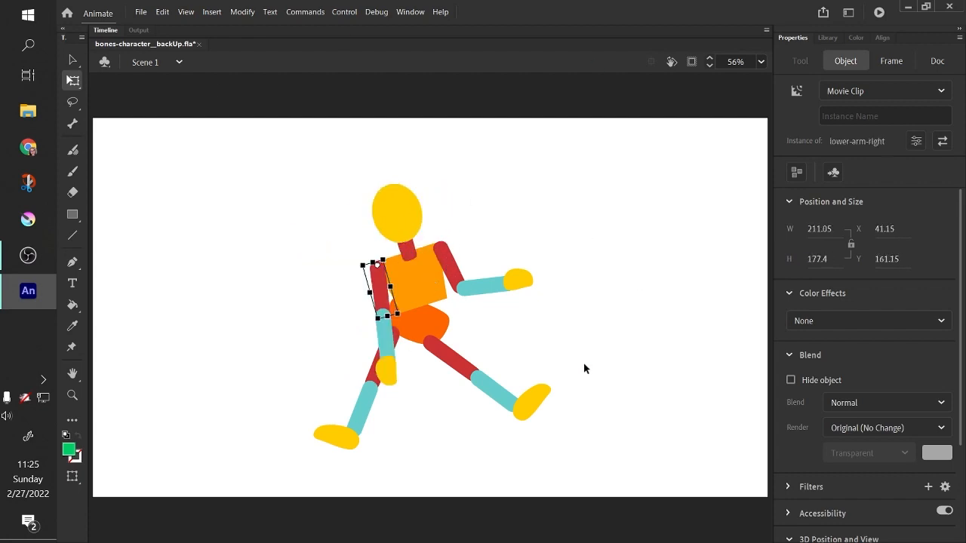
key(ctrl+z)
key(ctrl+z)
key(ctrl+z)
key(ctrl+z)
key(ctrl+z)
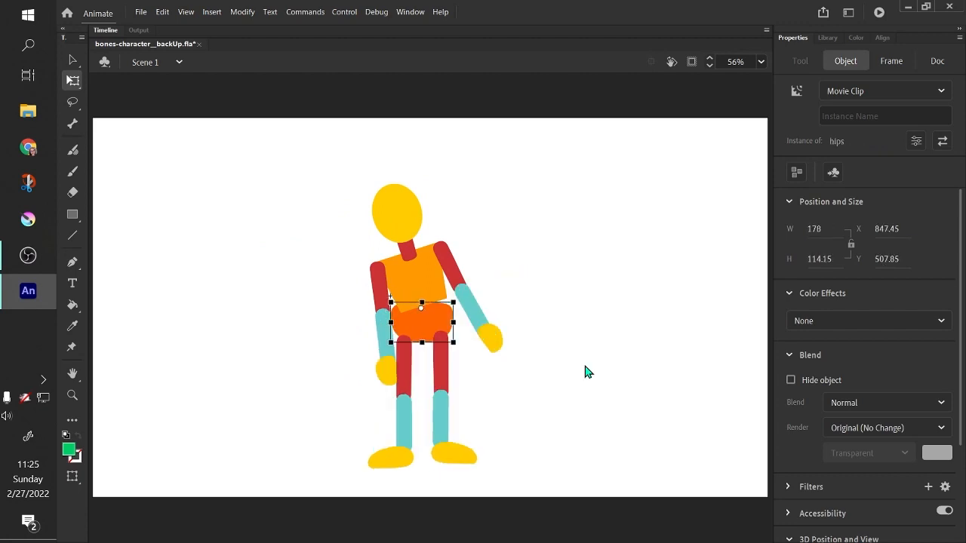
key(ctrl+z)
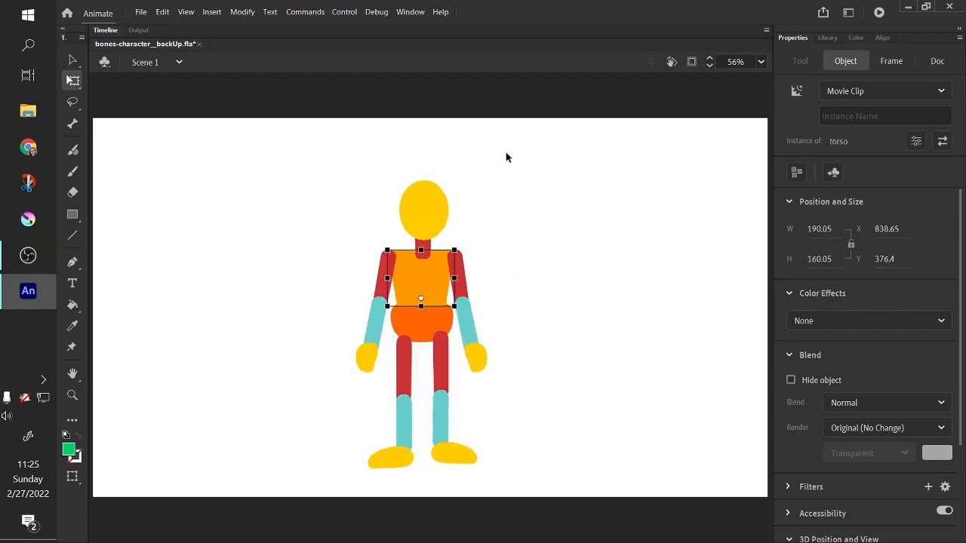